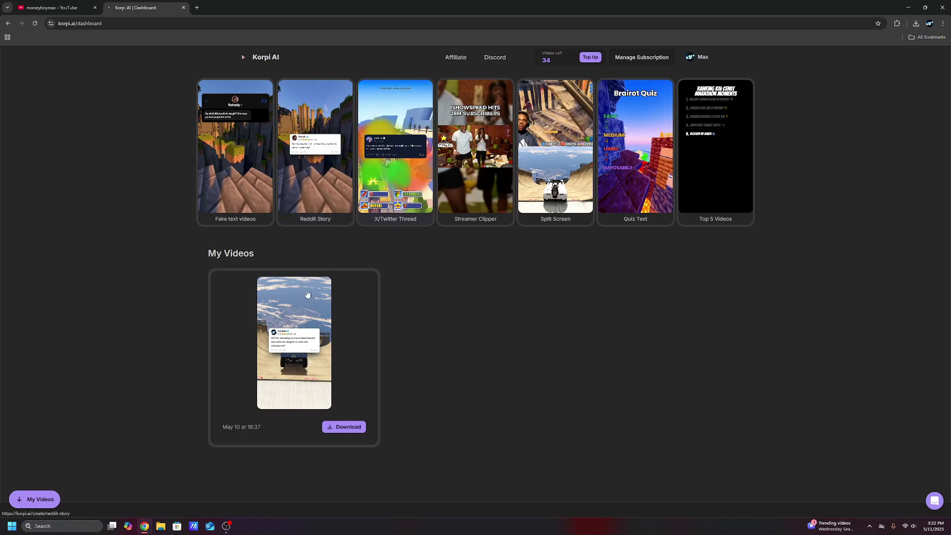
# Sort Reddit Book's Shorts by Popular, open 'My Parents Are Gold Diggers' and pause it.
pyautogui.click(314, 210)
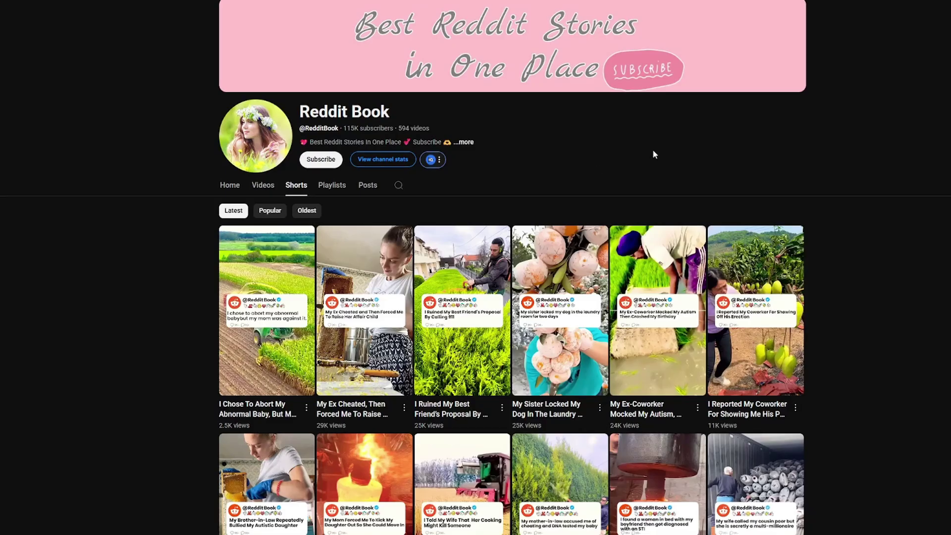
pyautogui.click(272, 211)
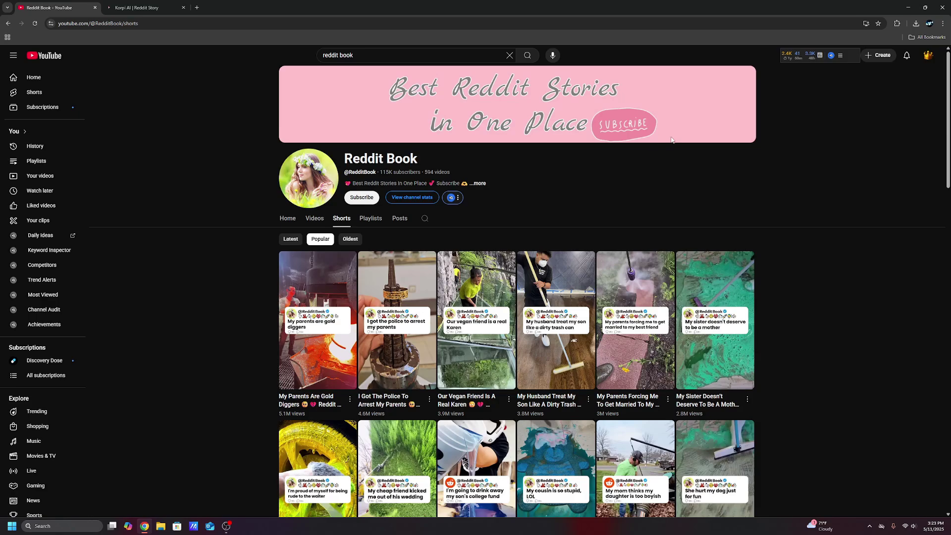
pyautogui.click(913, 524)
pyautogui.click(913, 524)
pyautogui.click(314, 309)
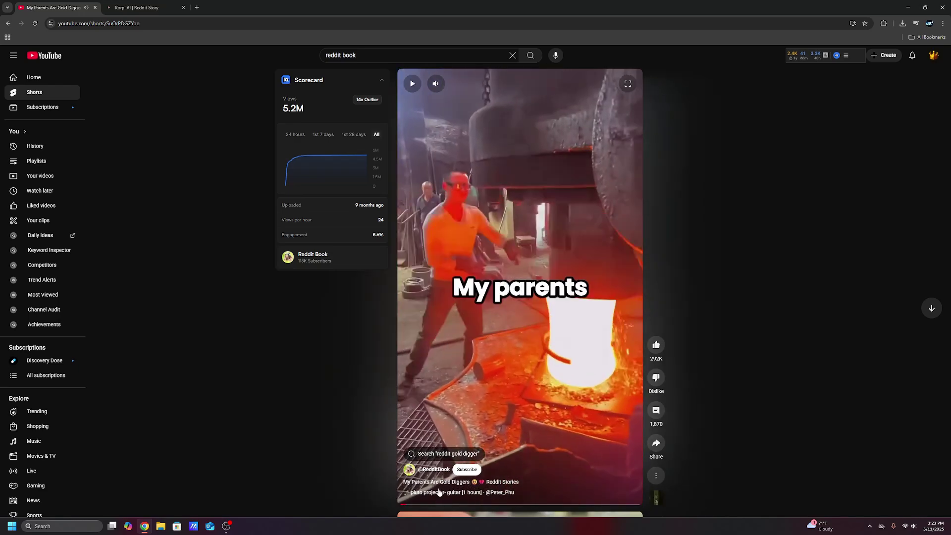
pyautogui.click(491, 233)
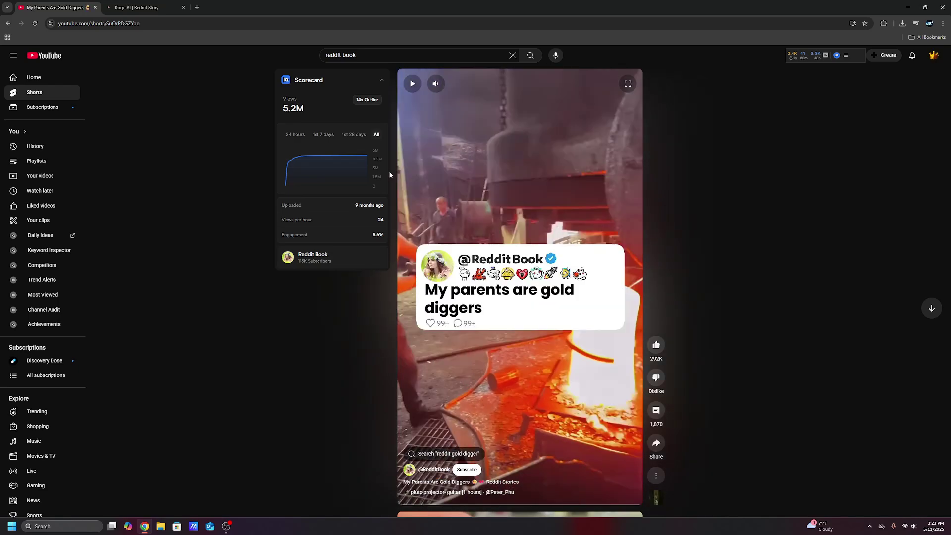
# Enter RedditMysteries as the Reddit story's author name.
pyautogui.click(139, 8)
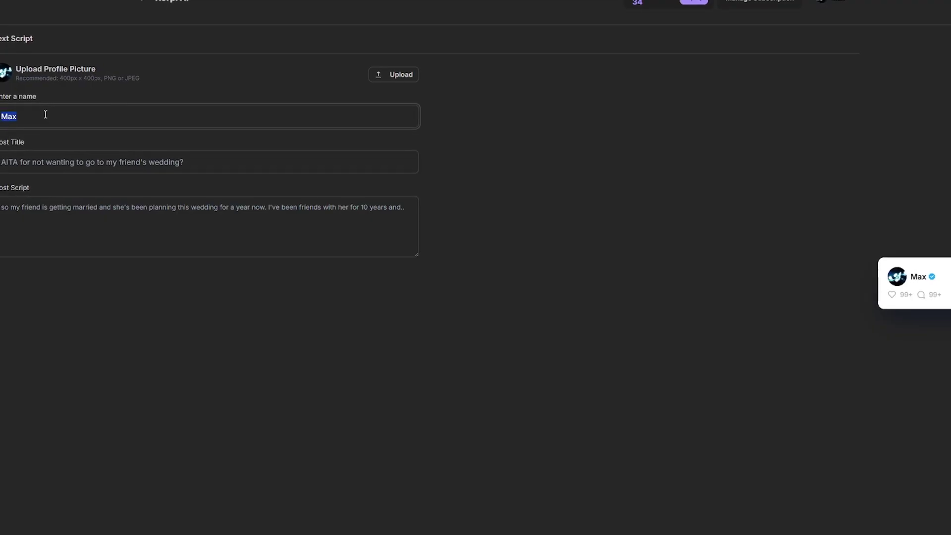
pyautogui.write('RedditMysteries')
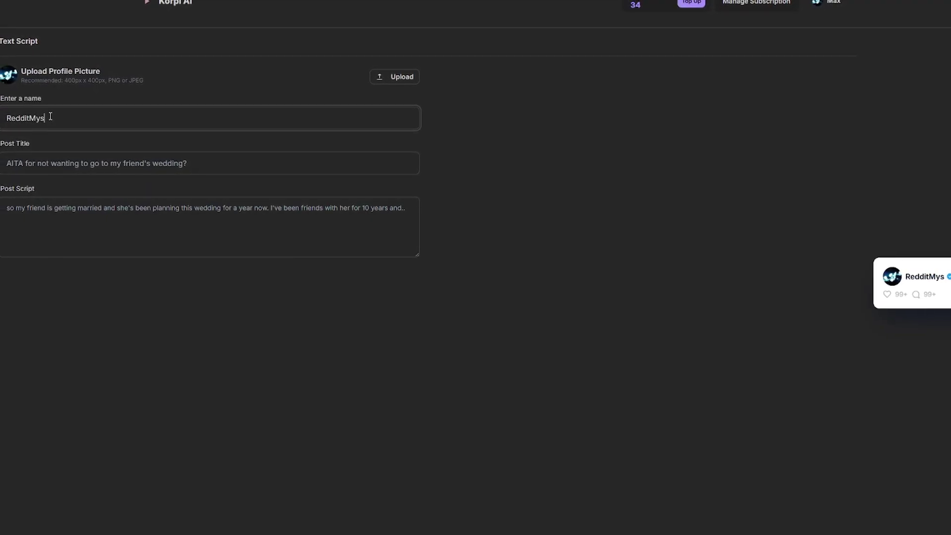
pyautogui.click(431, 155)
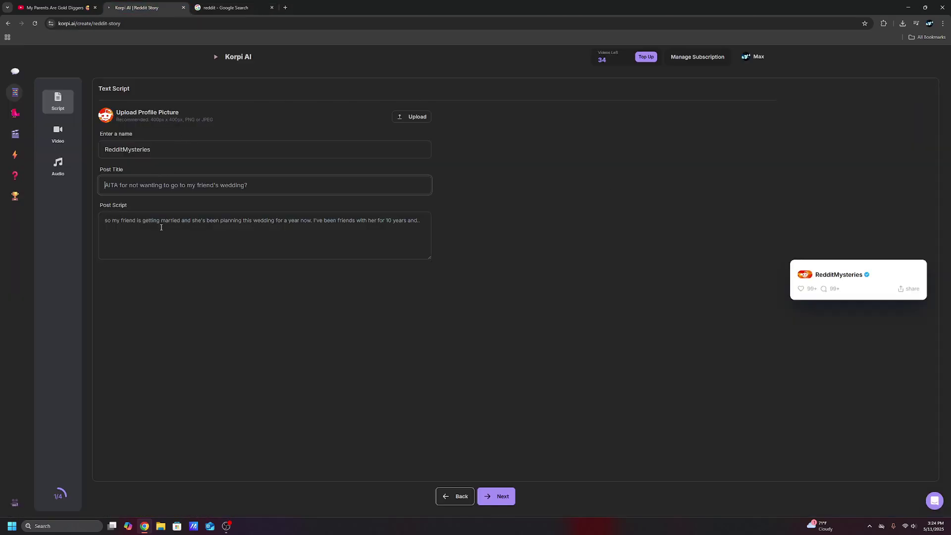
# Play the gold-diggers Short, pause and resume it, then skip to near its end.
pyautogui.click(167, 192)
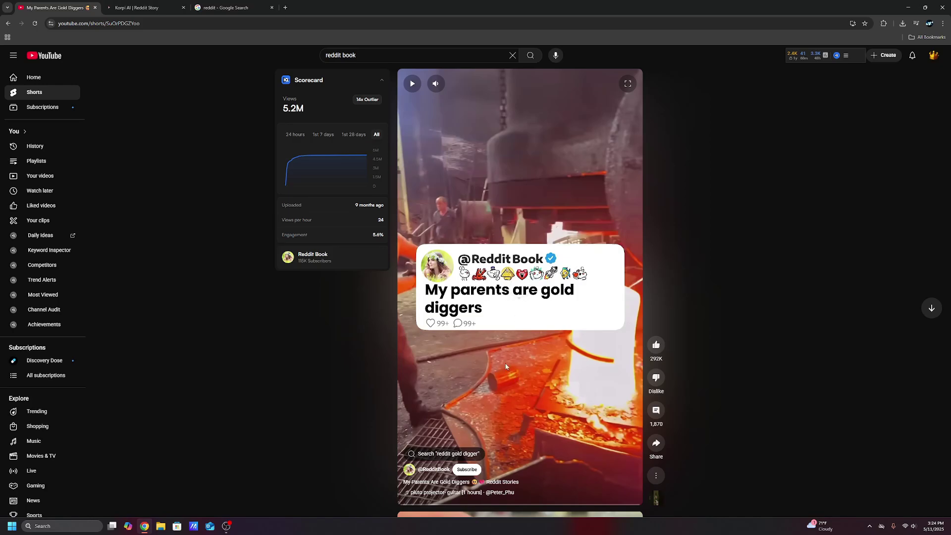
pyautogui.click(541, 314)
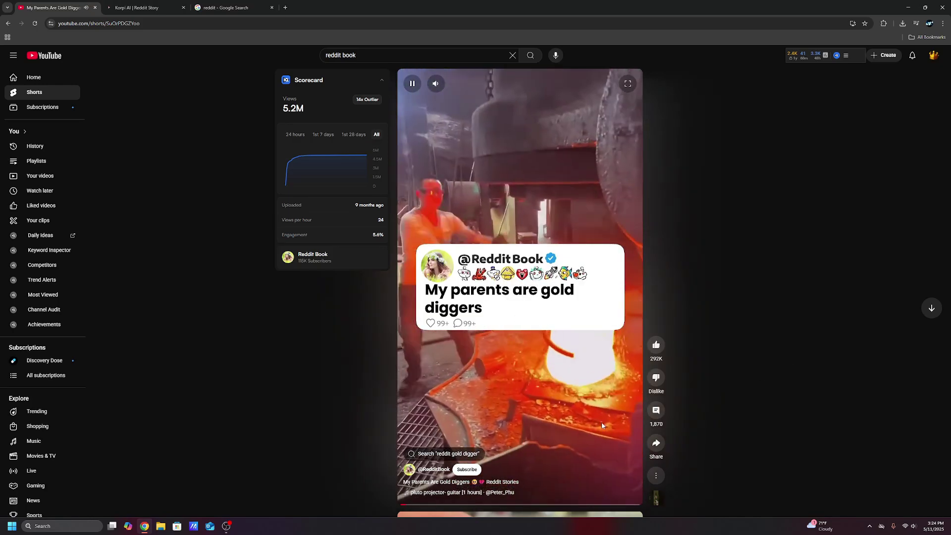
pyautogui.click(520, 320)
pyautogui.click(519, 320)
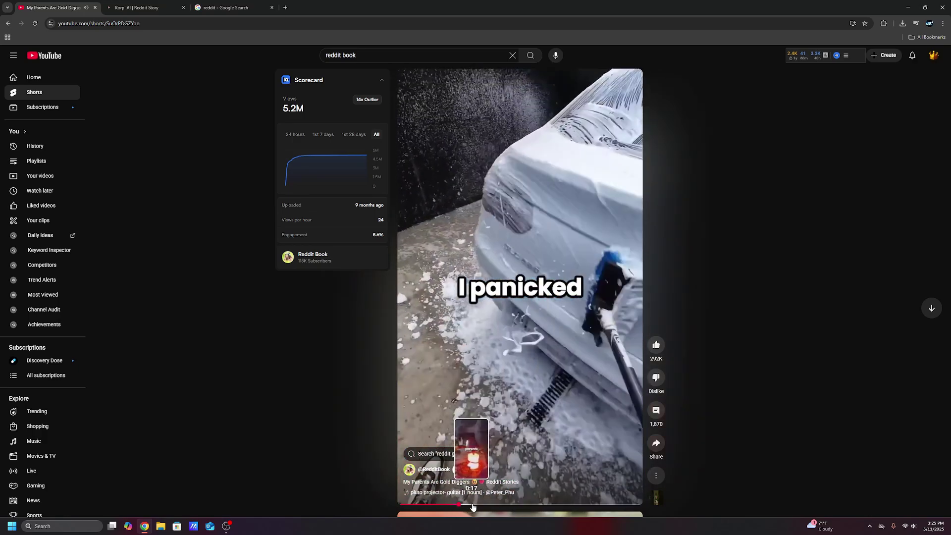
pyautogui.click(631, 504)
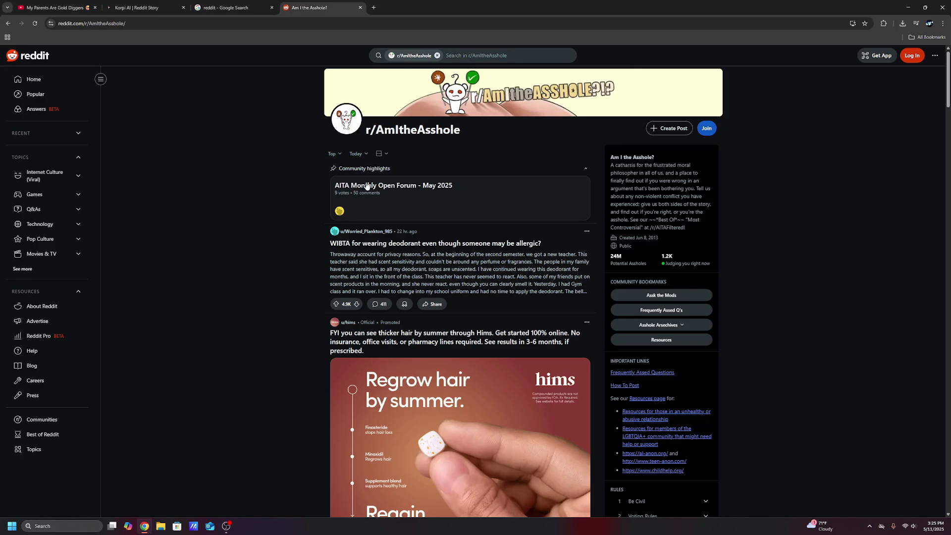
# Sort r/AmItheAsshole by Top of This Year and open the top university-fund post.
pyautogui.click(358, 154)
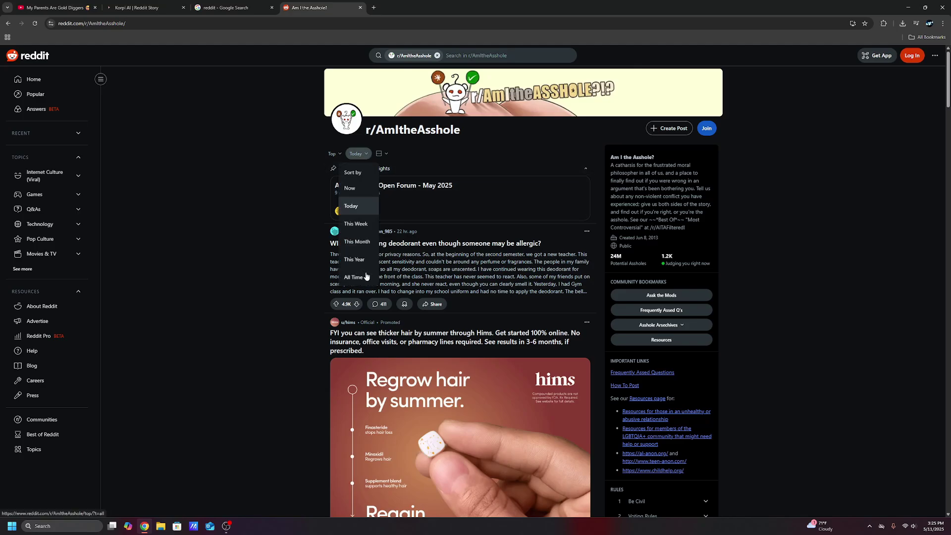
pyautogui.click(359, 261)
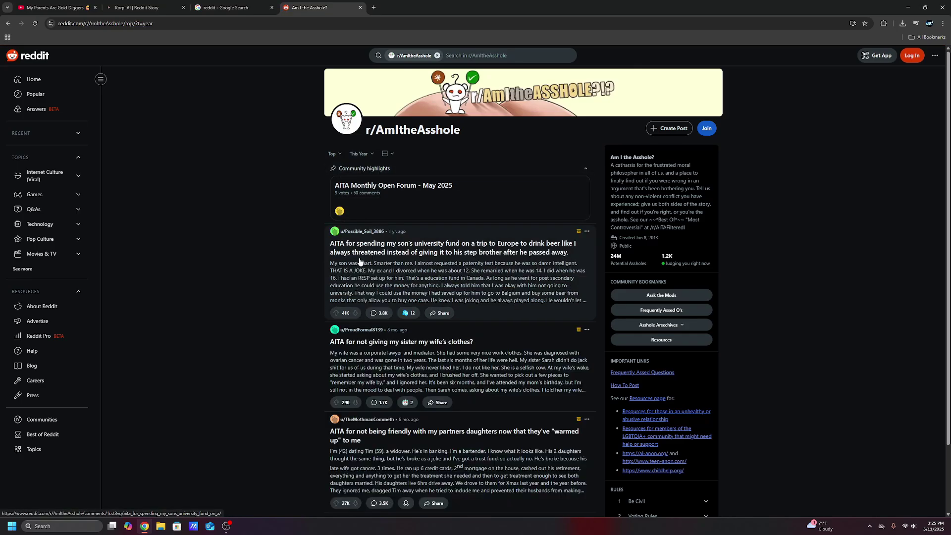
pyautogui.click(360, 262)
# Select the post's title, then select Korpi's Post Title field for 'AITA For Spending My Sons University Fund On Alcohol'.
pyautogui.moveTo(324, 94); pyautogui.dragTo(497, 99)
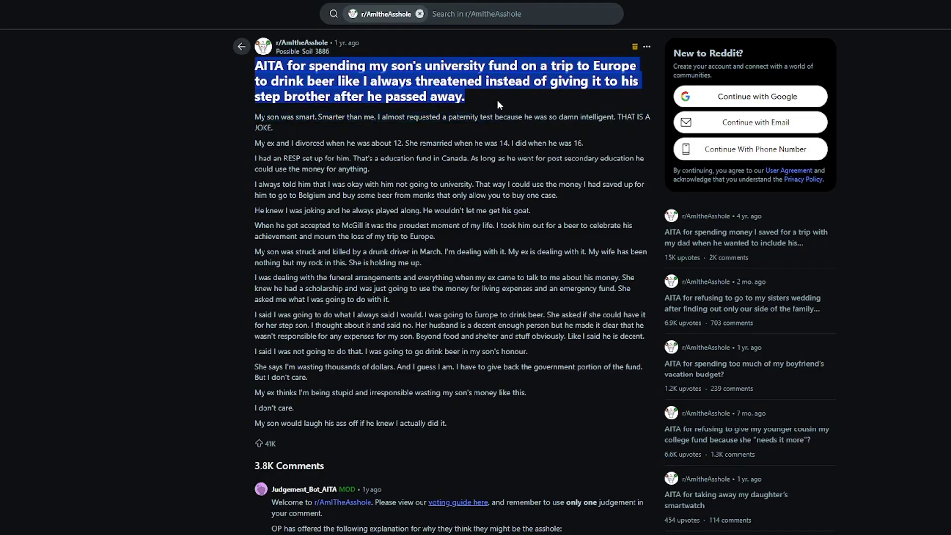
pyautogui.click(489, 96)
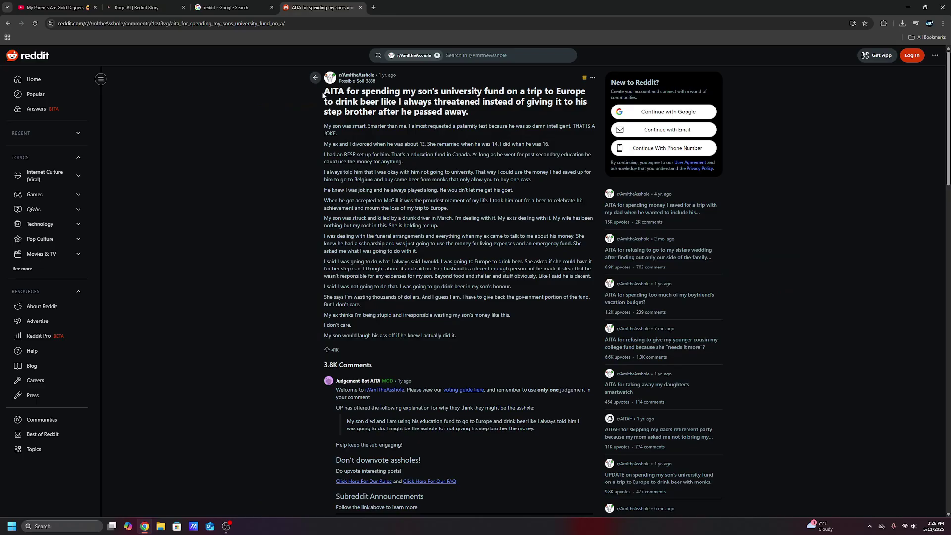
pyautogui.hotkey('ctrl', '2')
pyautogui.moveTo(104, 185); pyautogui.dragTo(315, 187)
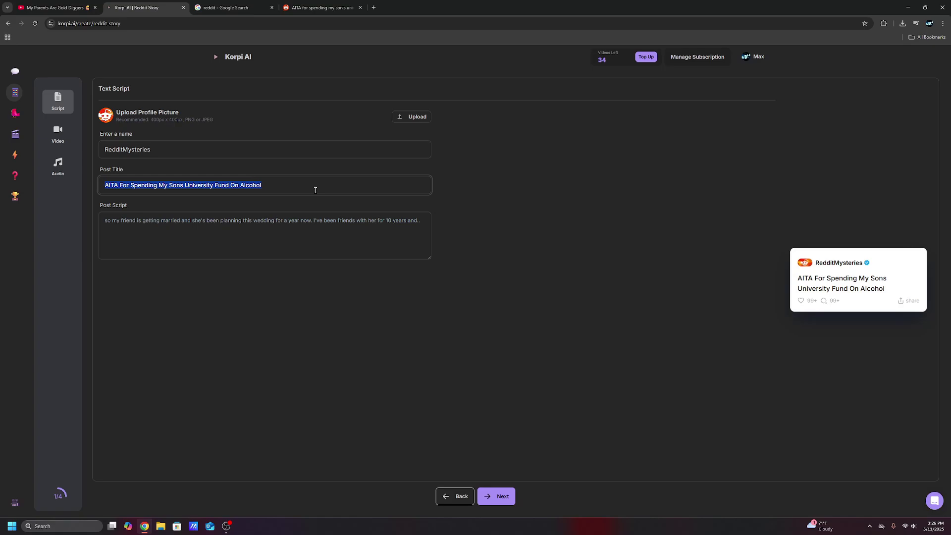
# Copy the Reddit post's body and paste it into Korpi's Post Script, replacing the wedding sample.
pyautogui.click(308, 234)
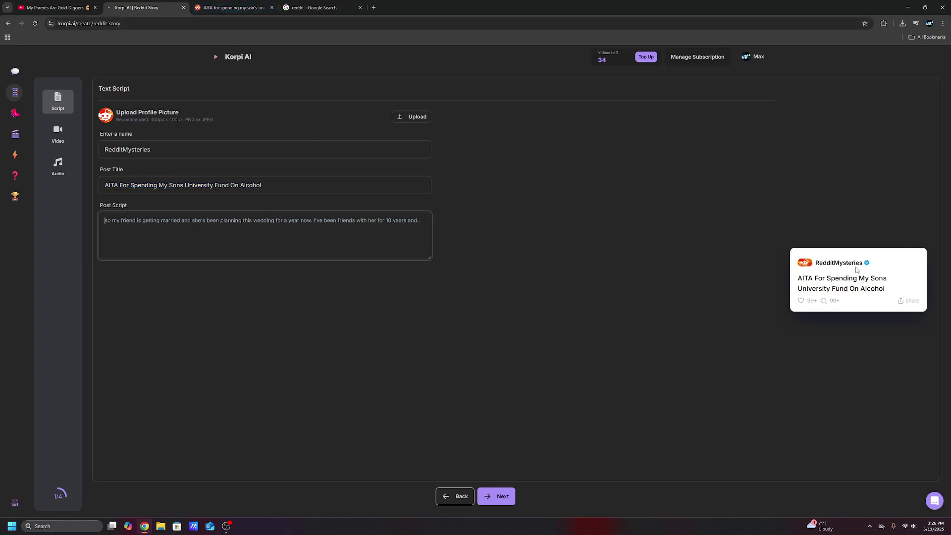
pyautogui.click(232, 8)
pyautogui.moveTo(320, 133); pyautogui.dragTo(488, 336)
pyautogui.click(141, 8)
pyautogui.hotkey('ctrl', 'v')
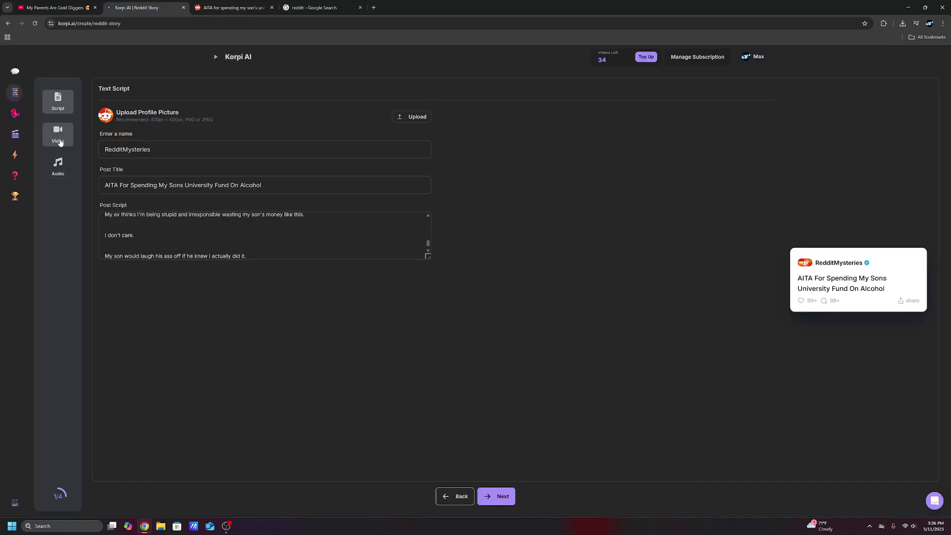
# Filter the background videos to Minecraft and choose the fourth Minecraft gameplay clip.
pyautogui.click(58, 134)
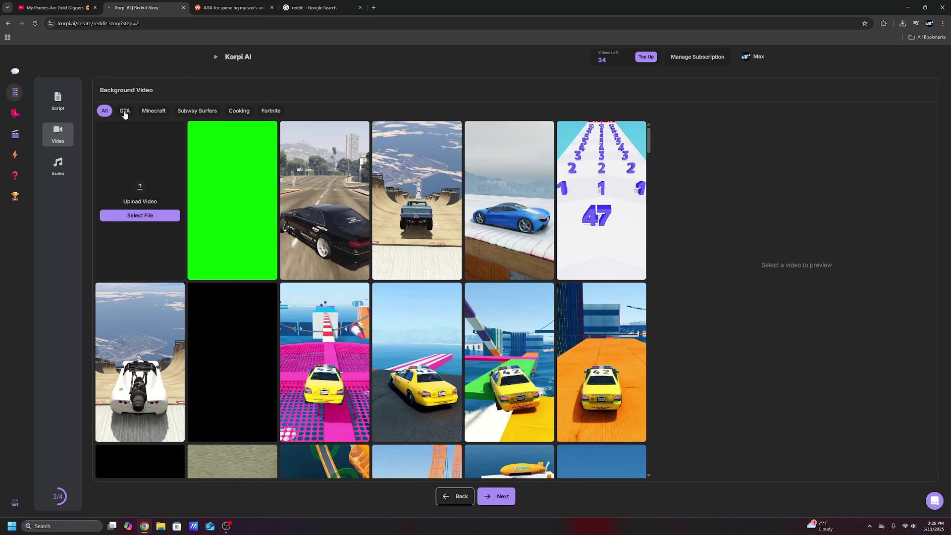
pyautogui.hotkey('ctrl', 'shift', 'Tab')
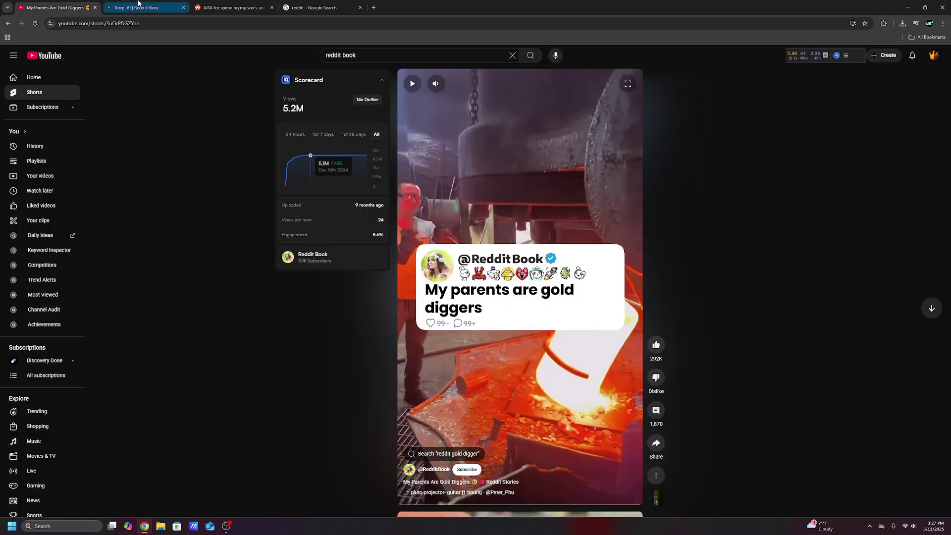
pyautogui.hotkey('ctrl', 'Tab')
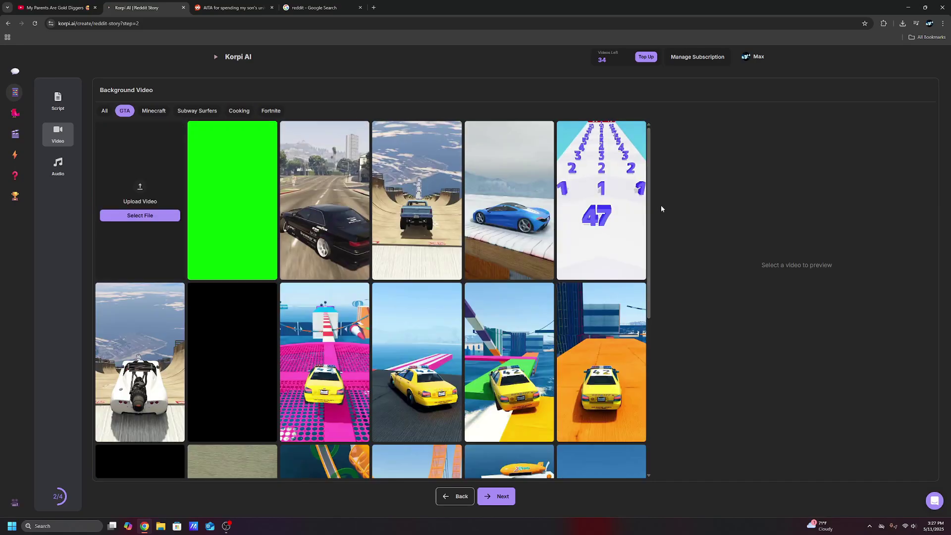
pyautogui.scroll(-2, 292, 304)
pyautogui.scroll(-1, 292, 304)
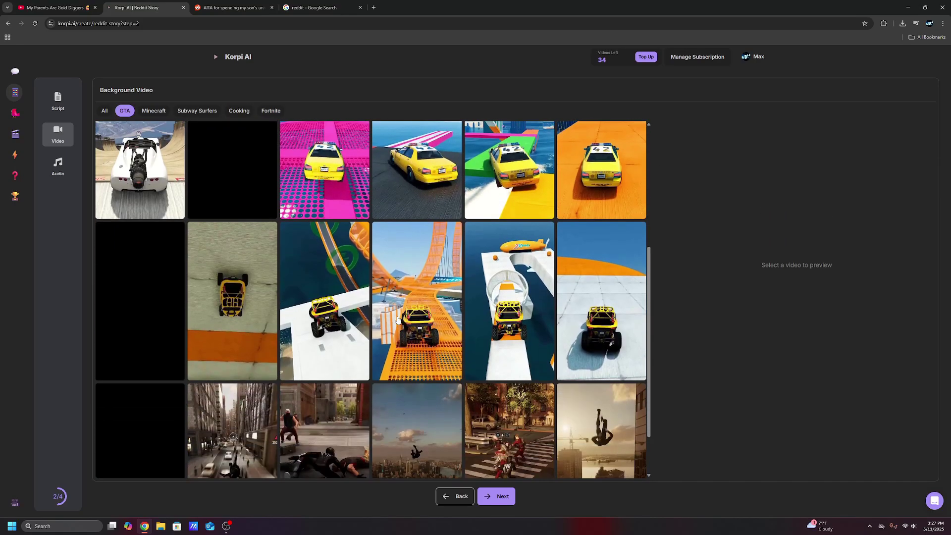
pyautogui.scroll(3, 170, 149)
pyautogui.click(153, 111)
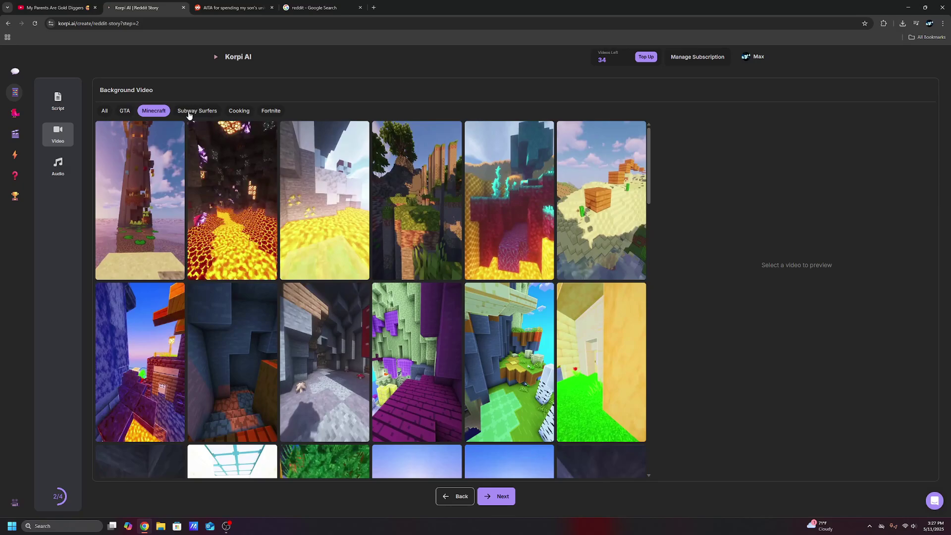
pyautogui.click(444, 204)
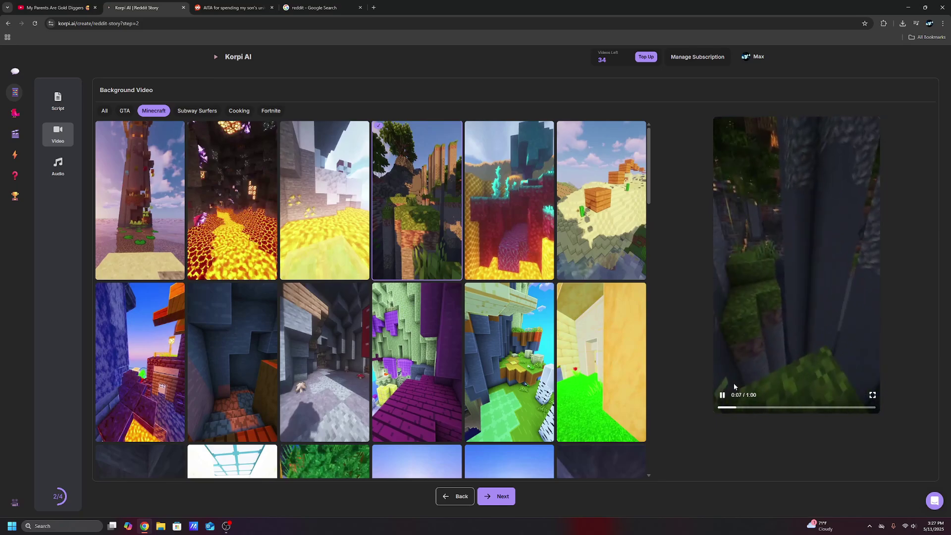
# Preview the background music tracks and choose Sad Themed Audio.
pyautogui.click(499, 496)
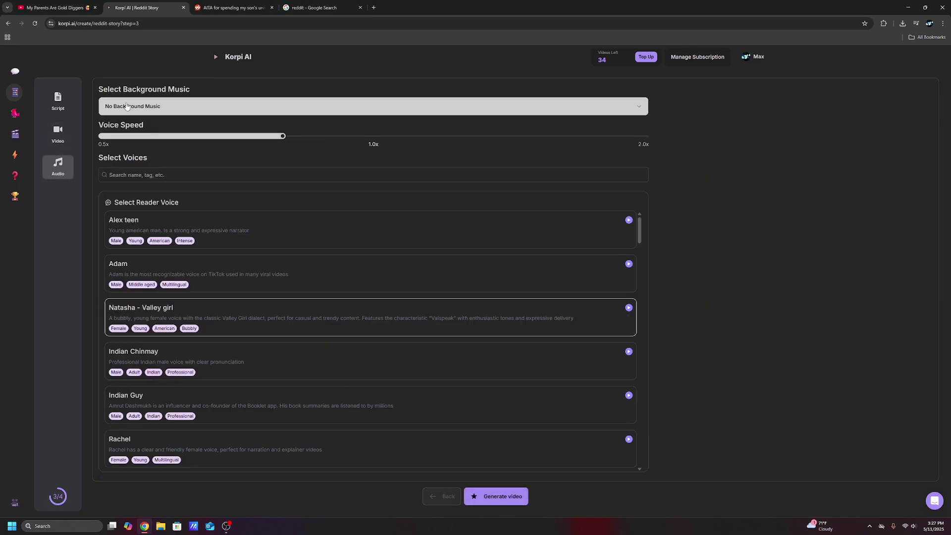
pyautogui.click(144, 107)
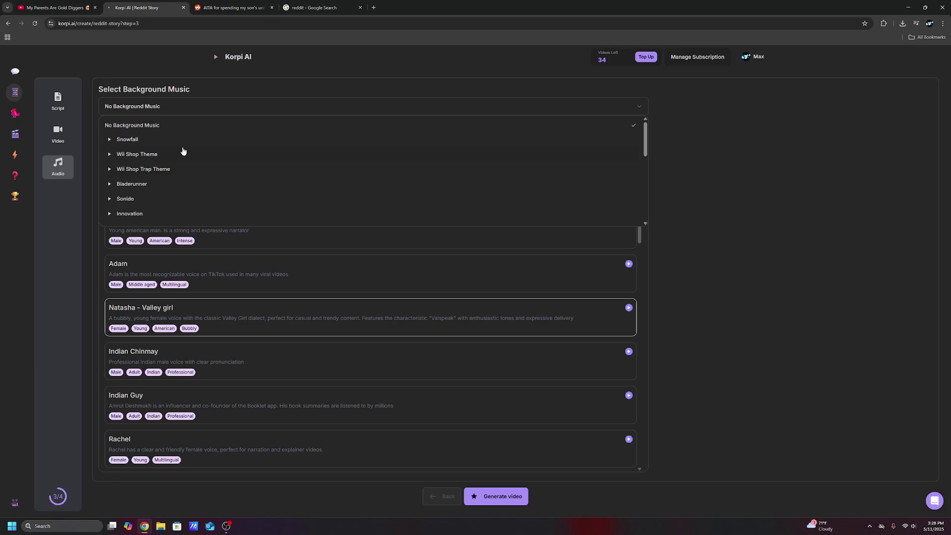
pyautogui.click(110, 154)
pyautogui.scroll(-1, 199, 169)
pyautogui.scroll(2, 199, 170)
pyautogui.hotkey('ctrl', 'Tab')
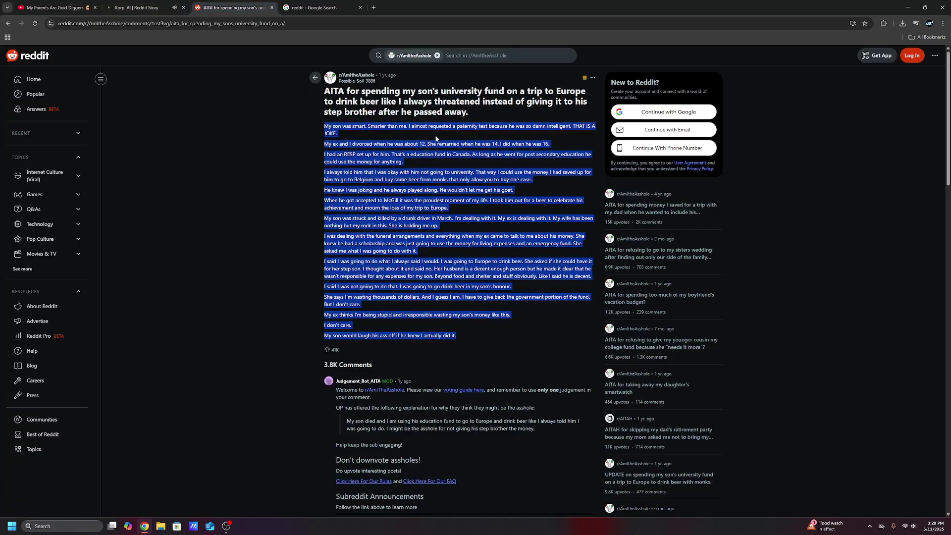
pyautogui.click(353, 106)
pyautogui.tripleClick(353, 106)
pyautogui.click(353, 106)
pyautogui.click(139, 7)
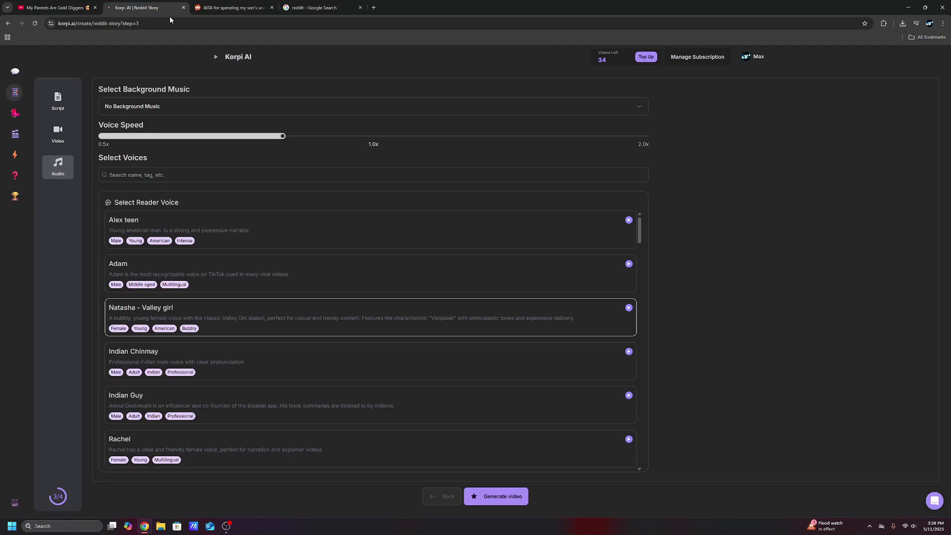
pyautogui.click(148, 107)
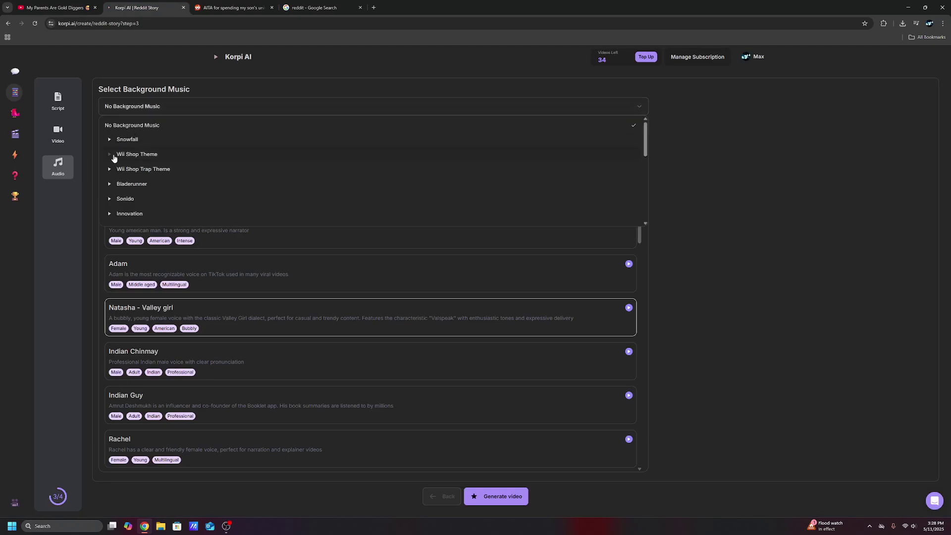
pyautogui.scroll(-3, 111, 158)
pyautogui.click(159, 206)
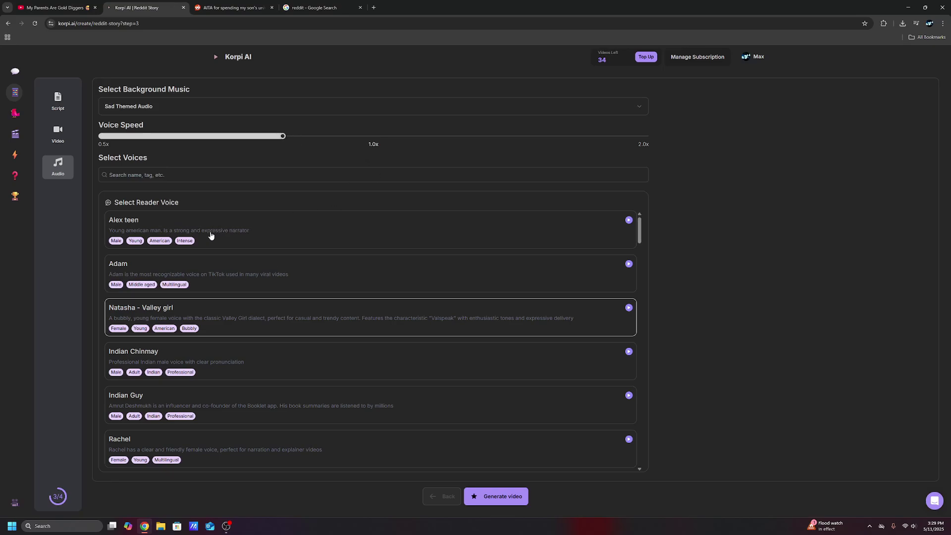
# Choose Adam as the narrator voice, preview it, and raise voice speed to 1.3x.
pyautogui.click(243, 225)
pyautogui.click(416, 273)
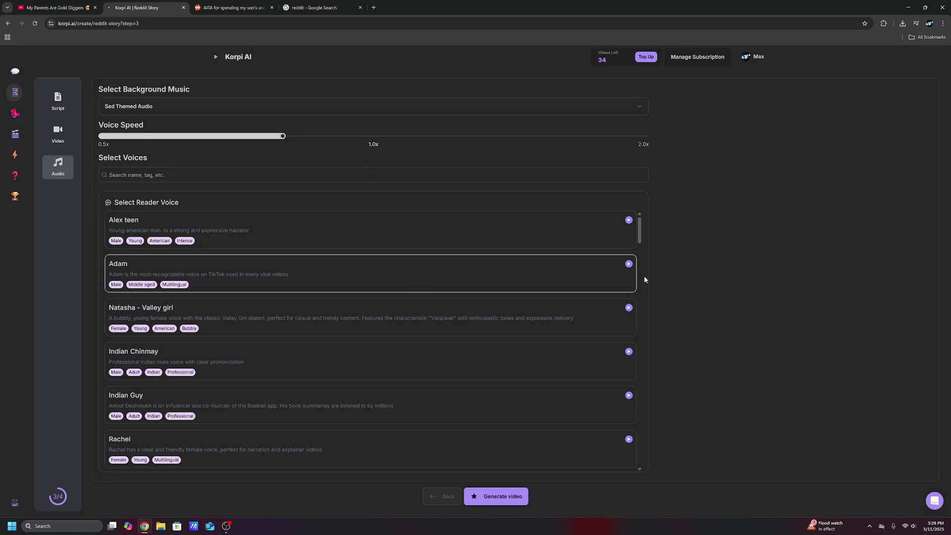
pyautogui.click(628, 263)
pyautogui.click(628, 264)
pyautogui.moveTo(283, 136); pyautogui.dragTo(392, 136)
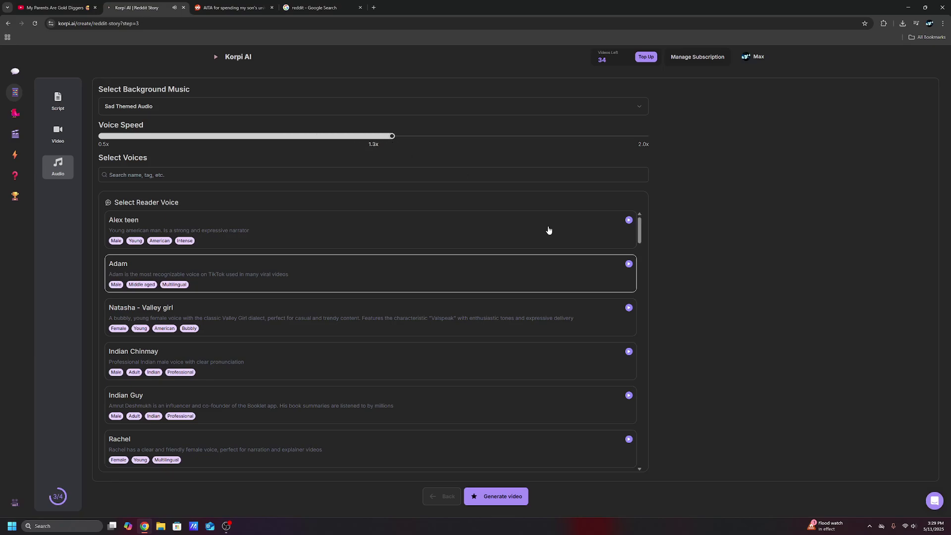
pyautogui.click(629, 265)
# Generate the Reddit-story video and view the gold-diggers Short on YouTube while it renders.
pyautogui.click(515, 501)
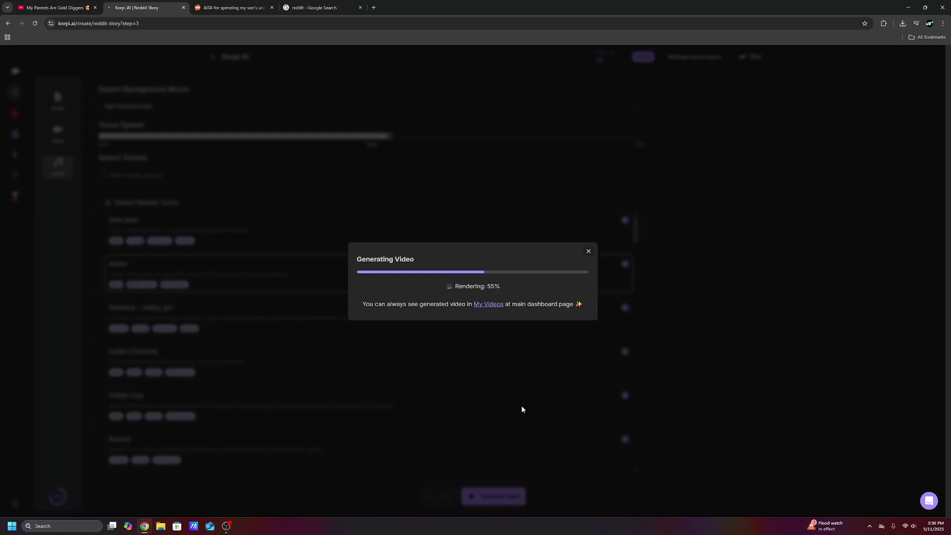
pyautogui.hotkey('ctrl', 'shift', 'Tab')
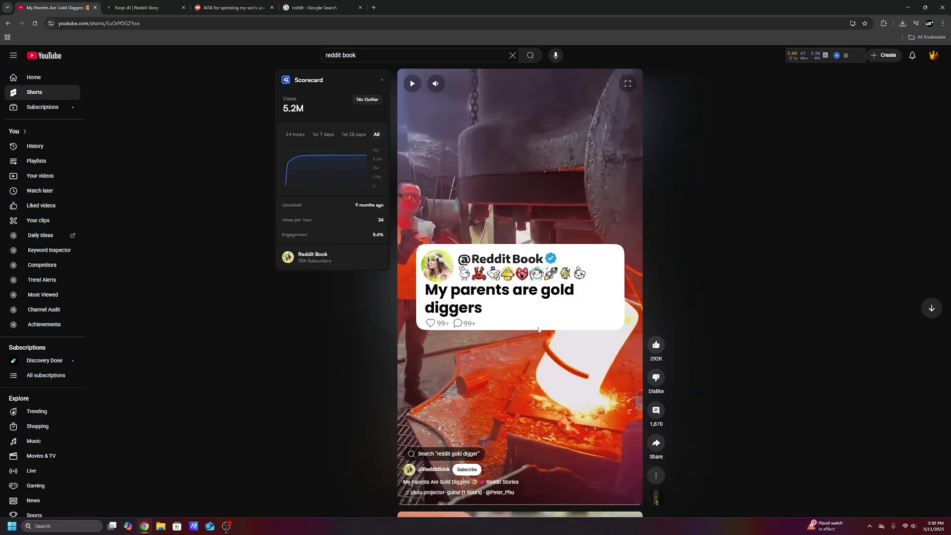
# Go back from the Short to the channel's Shorts listing and return to that tab.
pyautogui.click(8, 23)
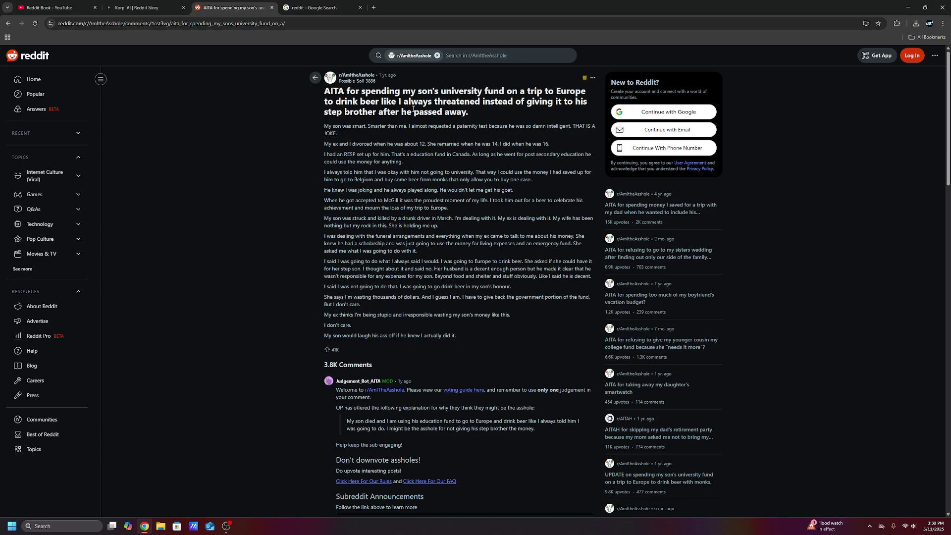
pyautogui.hotkey('ctrl', '1')
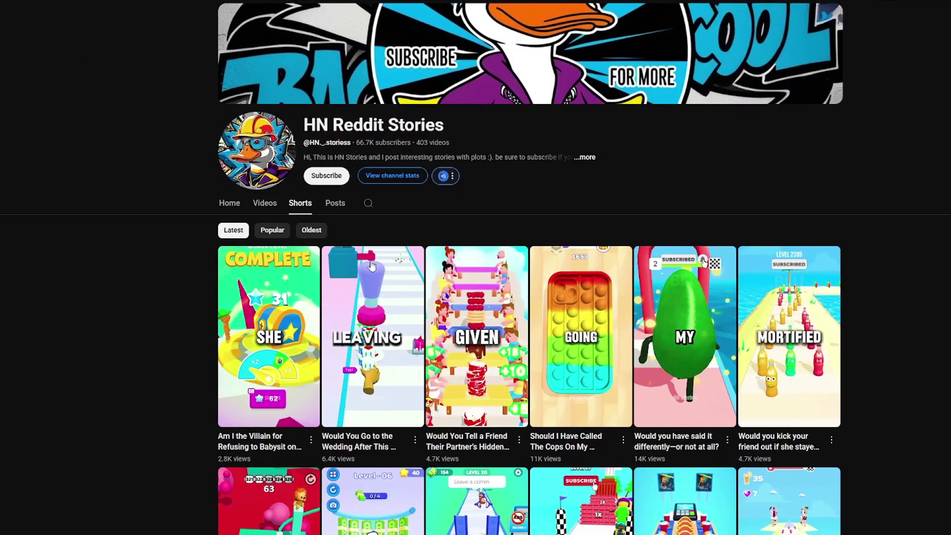
# Sort the HN Reddit Stories channel's Shorts by Popular.
pyautogui.click(273, 231)
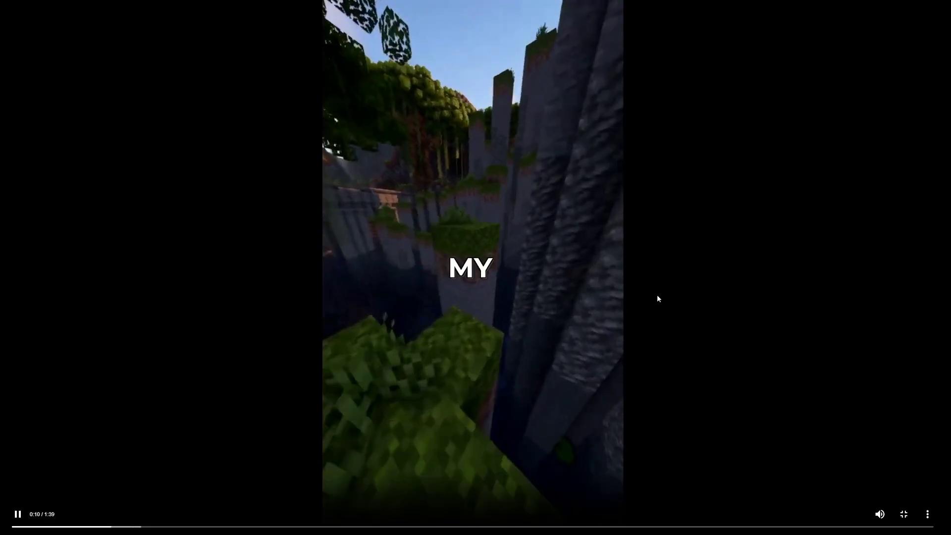
# Pause the rendered Reddit-story preview and exit fullscreen back to the Generating Video dialog.
pyautogui.click(543, 265)
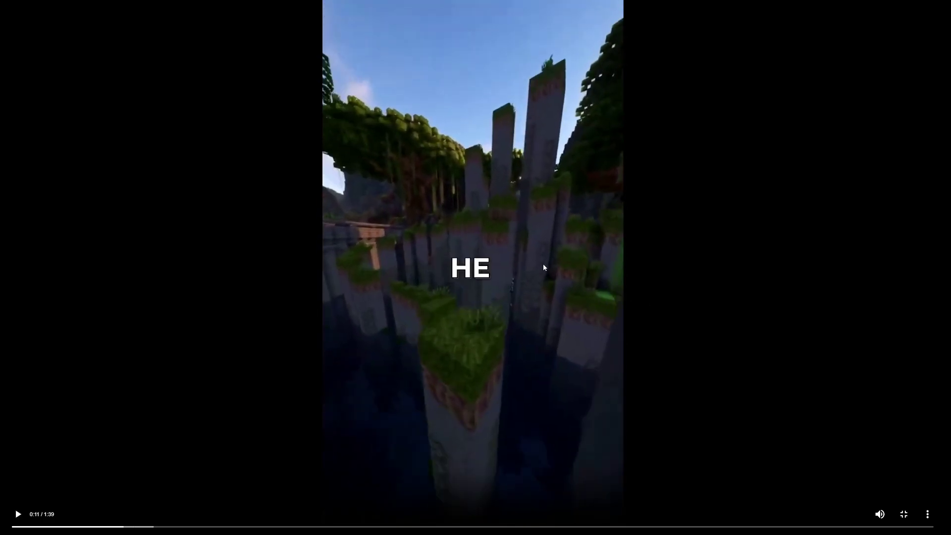
pyautogui.click(903, 514)
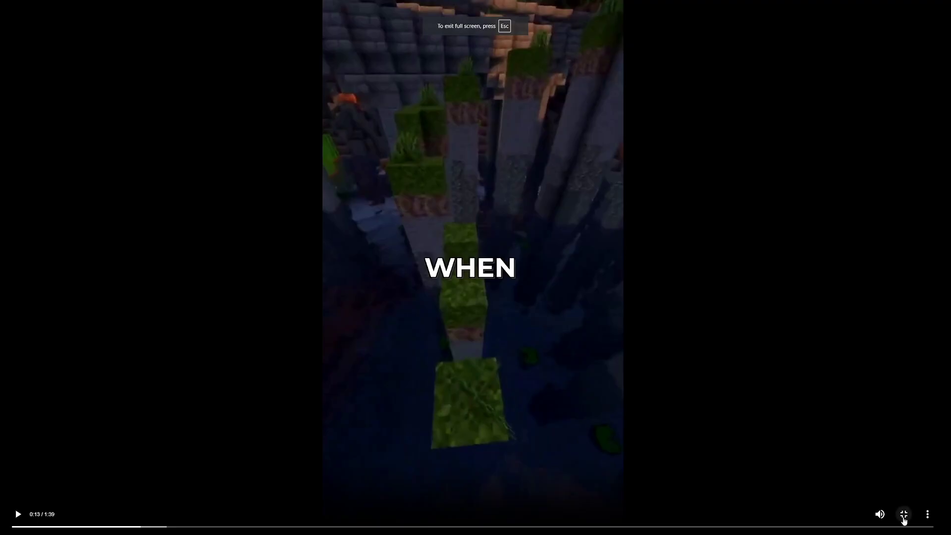
pyautogui.click(902, 516)
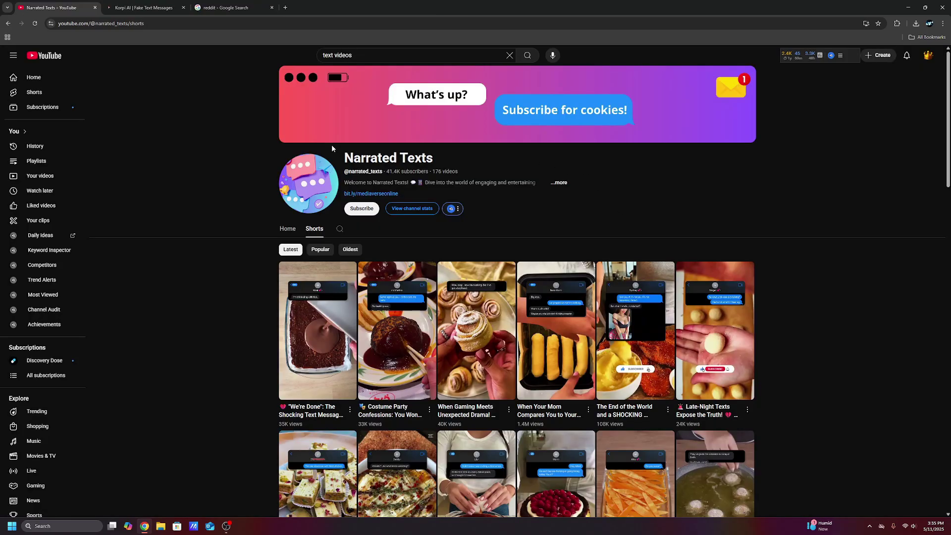
# Watch Narrated Texts' "We're Done" short, pause and scrub ahead, then return to Korpi AI's fake text editor.
pyautogui.click(320, 249)
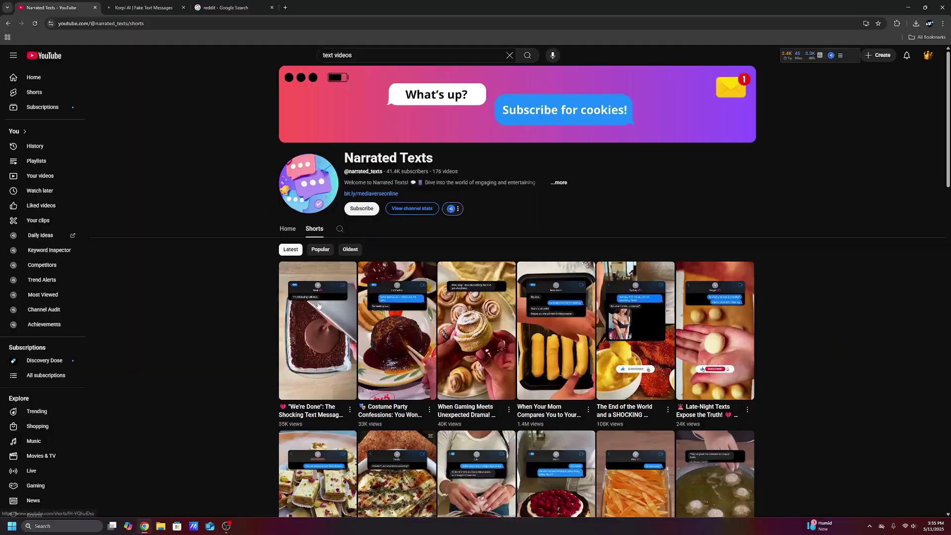
pyautogui.click(318, 305)
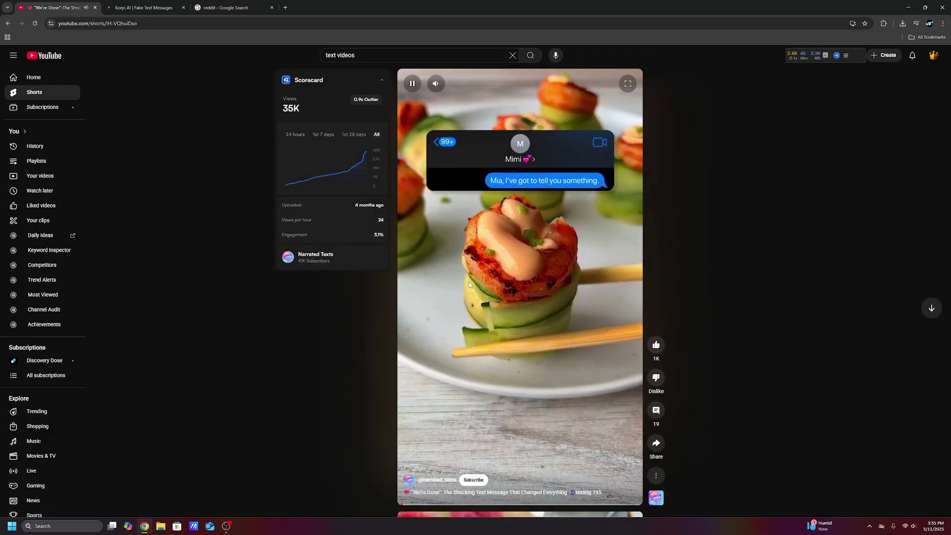
pyautogui.click(515, 286)
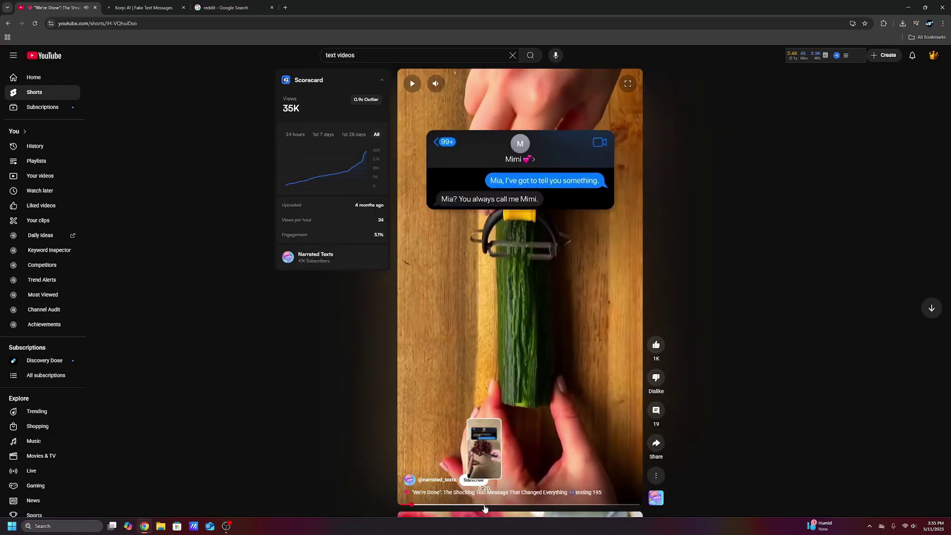
pyautogui.moveTo(484, 508); pyautogui.dragTo(569, 508)
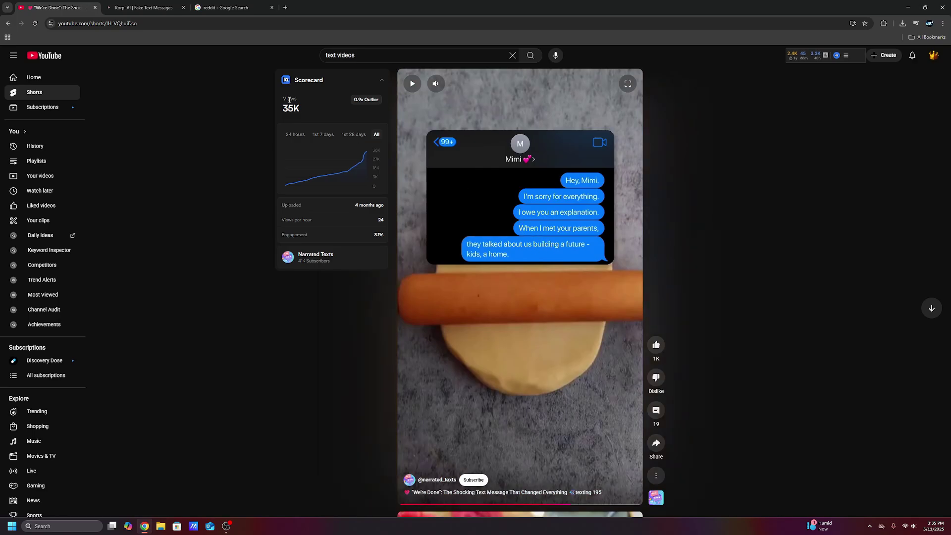
pyautogui.click(143, 8)
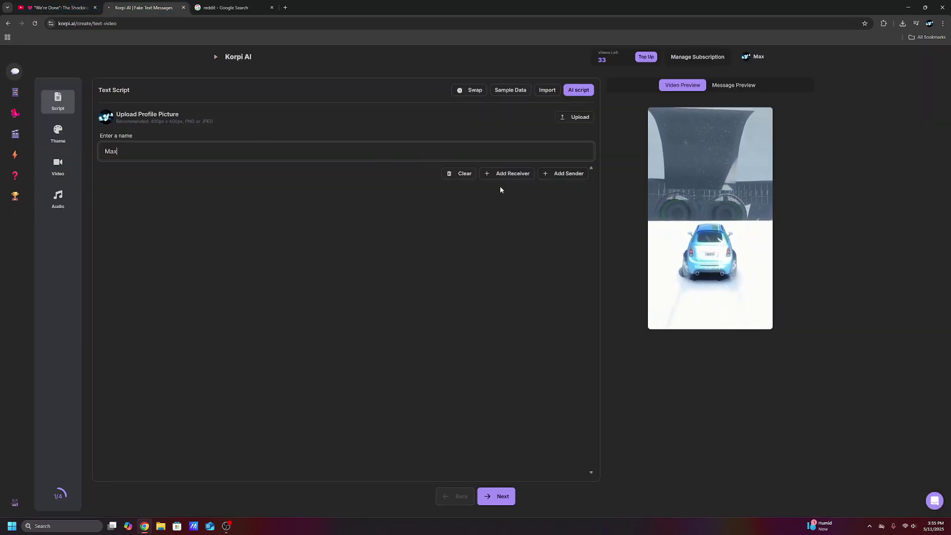
# Add a receiver and a sender message to the chat script and begin the receiver's text.
pyautogui.click(507, 173)
pyautogui.click(565, 225)
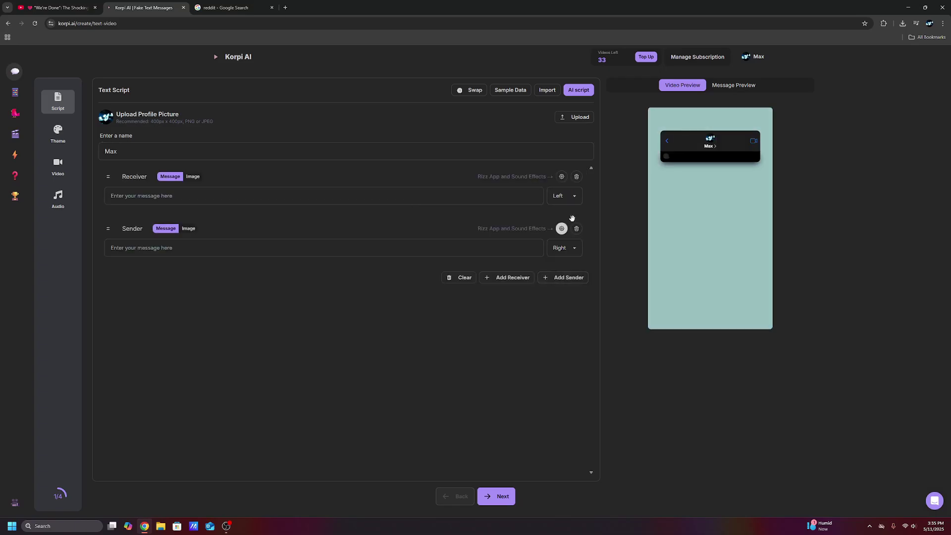
pyautogui.click(198, 196)
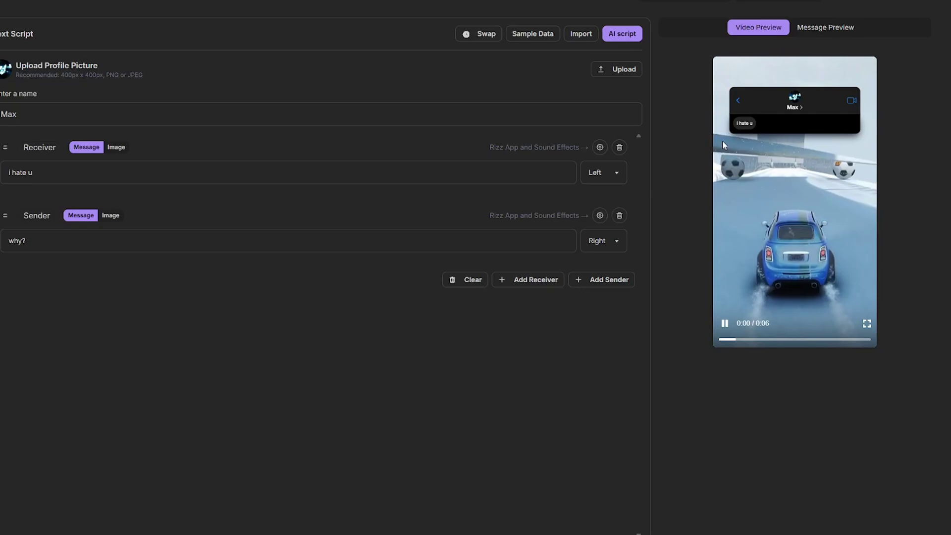
# Skip the preview ahead to the reply, pause it, and continue to the Theme step.
pyautogui.click(808, 340)
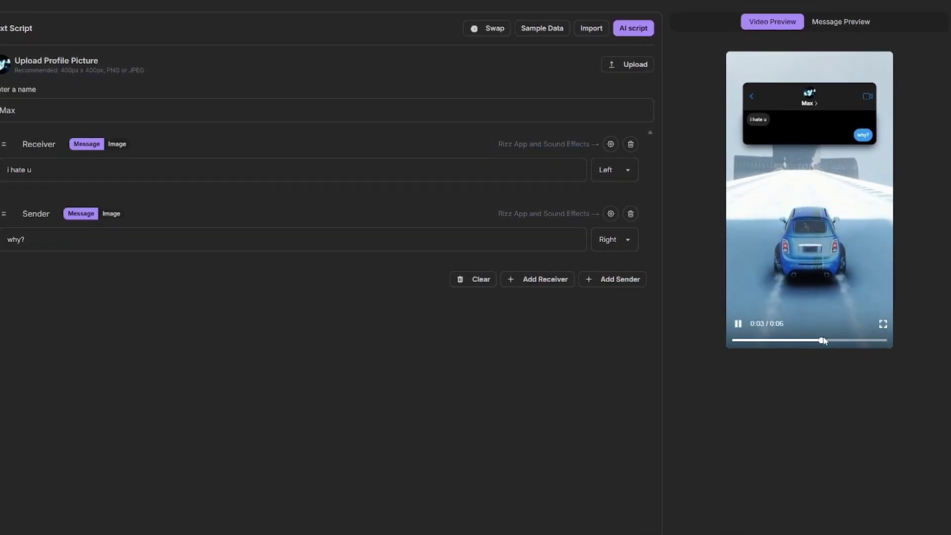
pyautogui.click(814, 195)
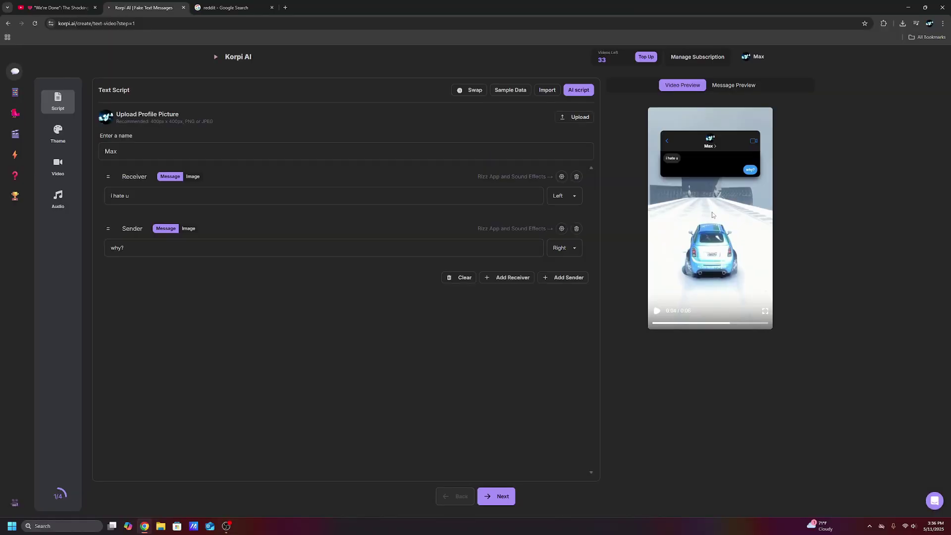
pyautogui.click(57, 136)
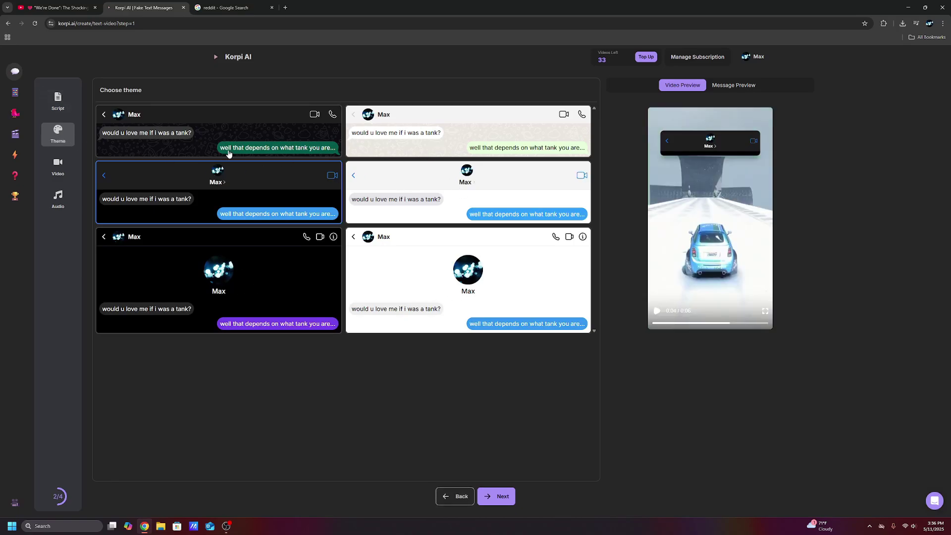
# Choose the dark purple-bubble chat theme and a Minecraft parkour background clip.
pyautogui.click(237, 294)
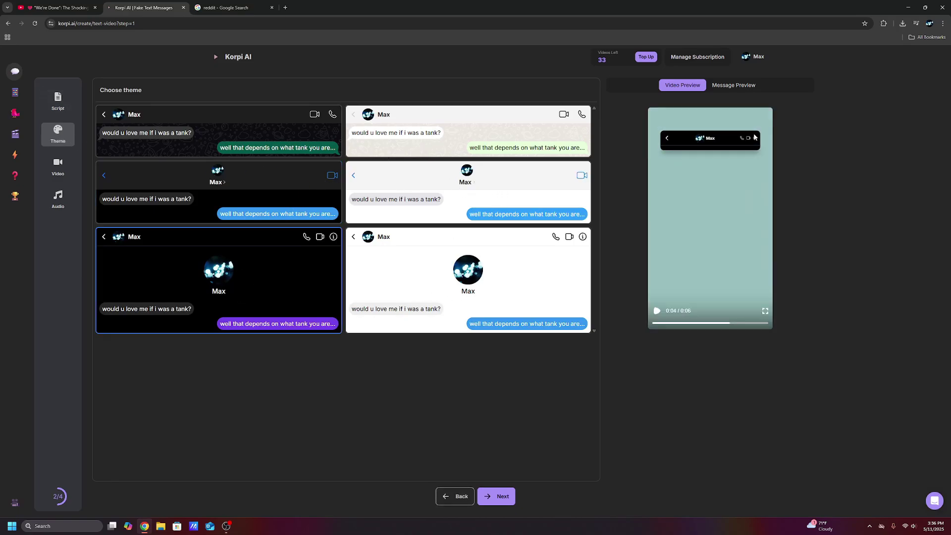
pyautogui.click(58, 167)
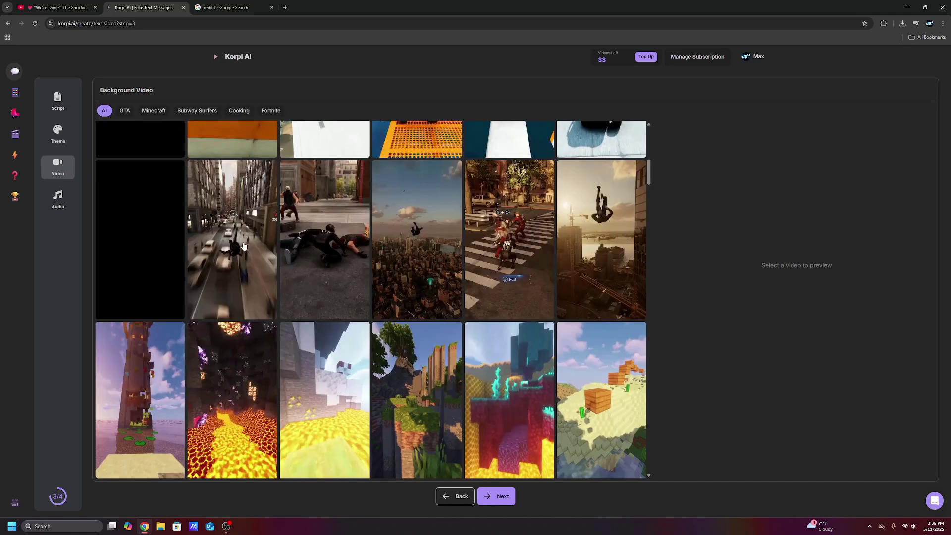
pyautogui.scroll(-7, 286, 185)
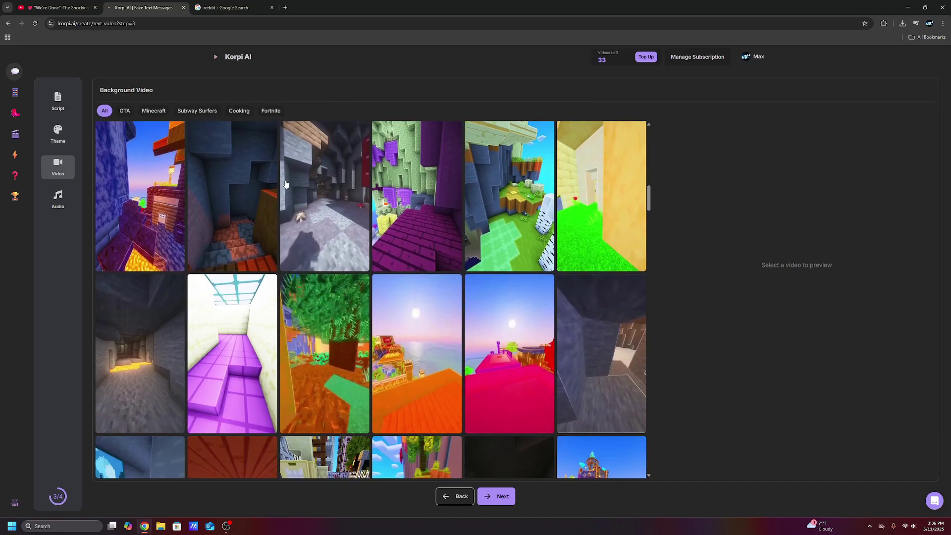
pyautogui.click(232, 353)
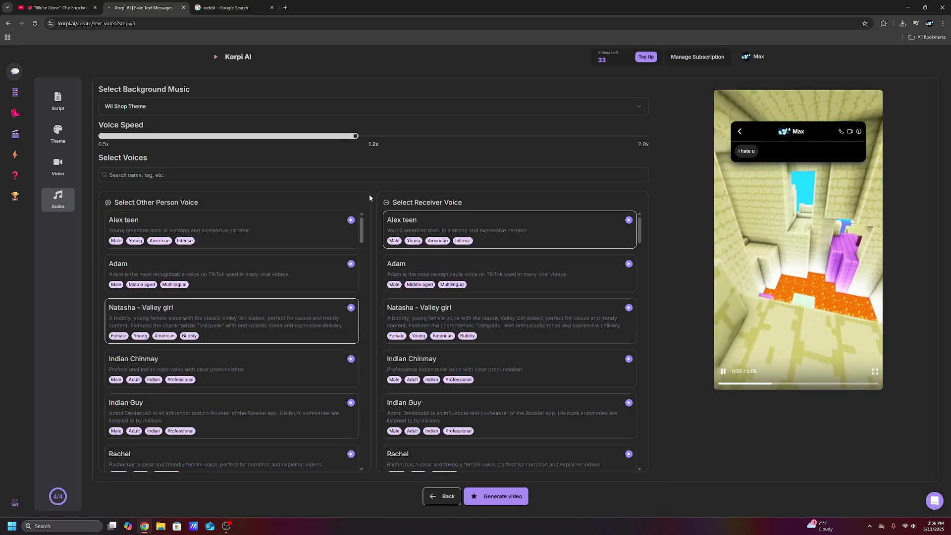
pyautogui.scroll(-3, 313, 292)
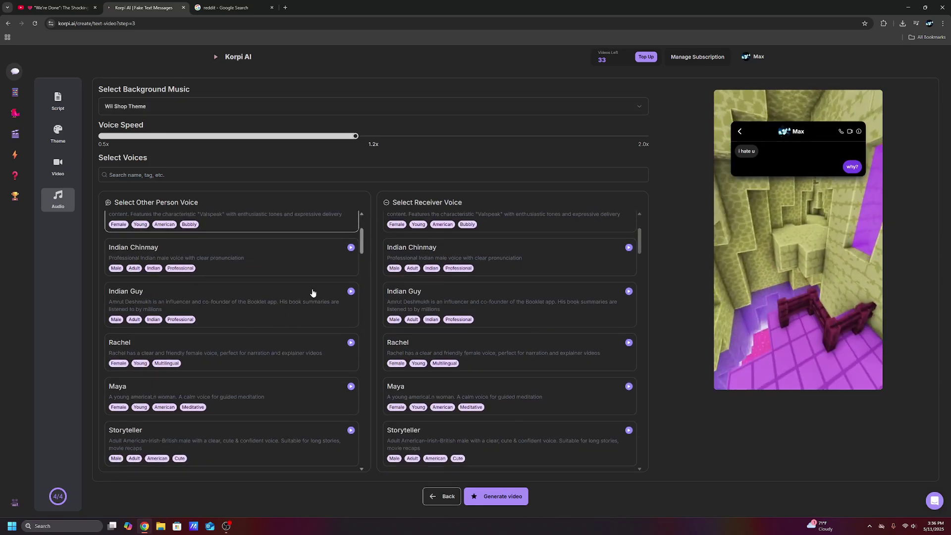
pyautogui.scroll(3, 218, 251)
pyautogui.scroll(3, 485, 243)
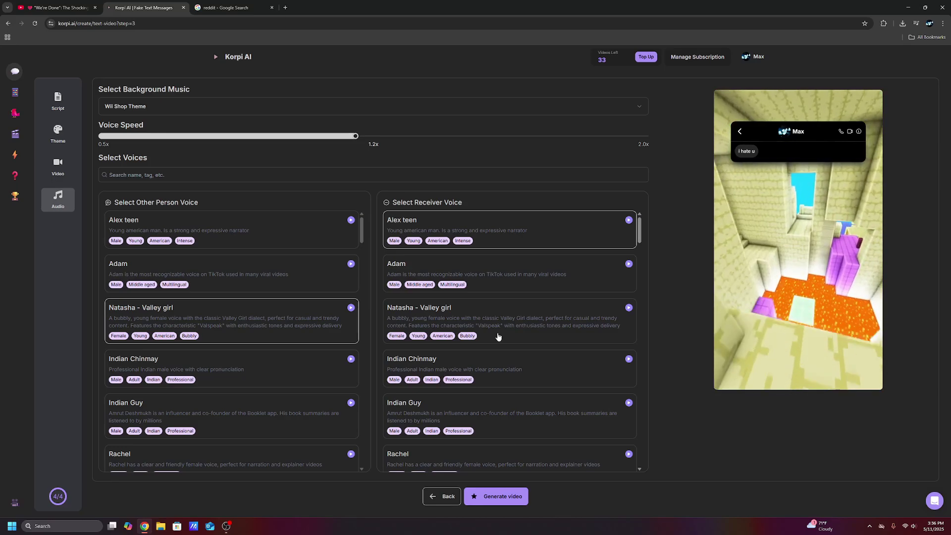
# Open the Clips tool and drag its Video Scale slider up to 2.8x.
pyautogui.moveTo(75, 106)
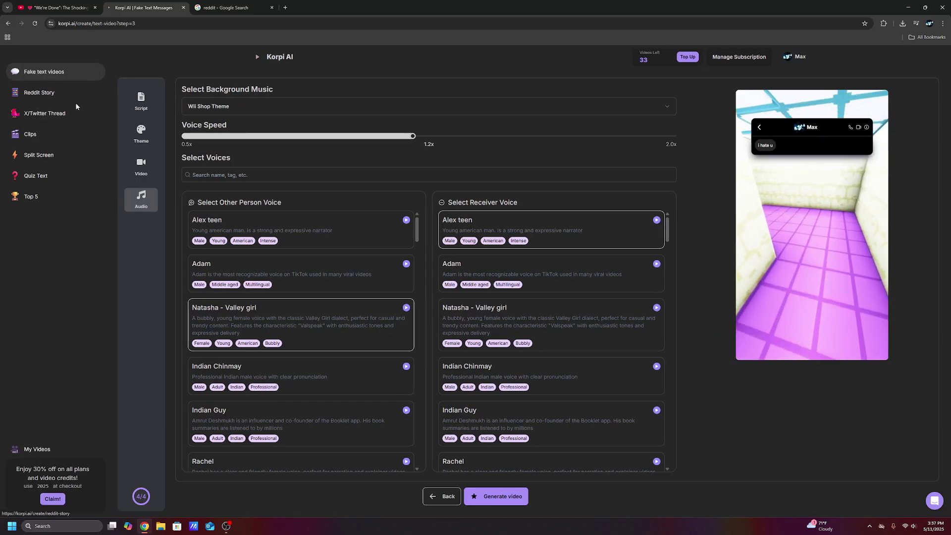
pyautogui.click(42, 114)
pyautogui.click(77, 135)
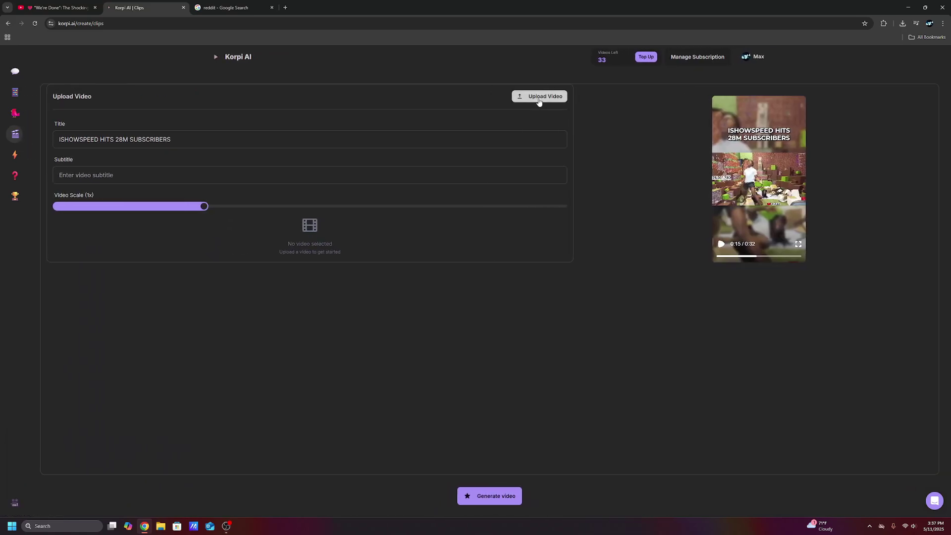
pyautogui.click(539, 97)
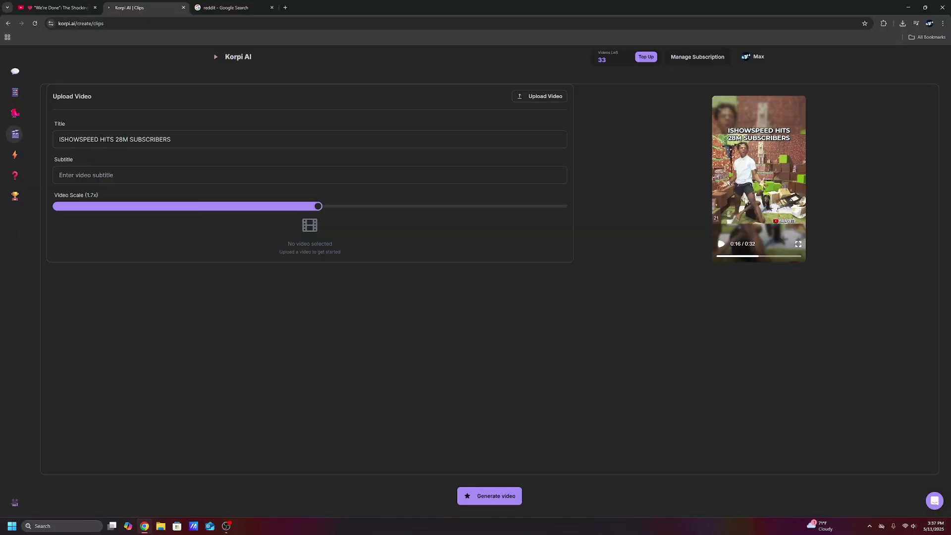
pyautogui.moveTo(318, 206); pyautogui.dragTo(400, 206)
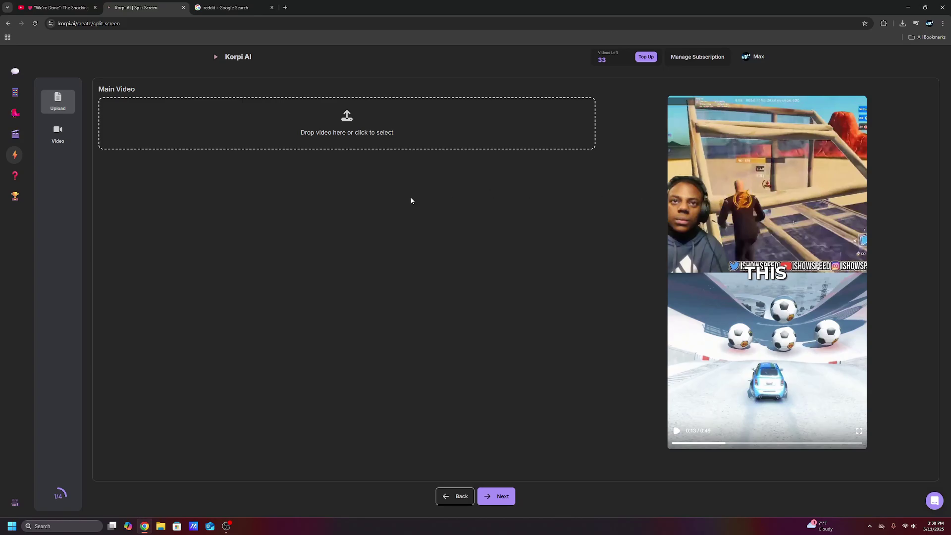
# Look over the Quiz Text tool, then open the Top 5 video builder.
pyautogui.click(47, 179)
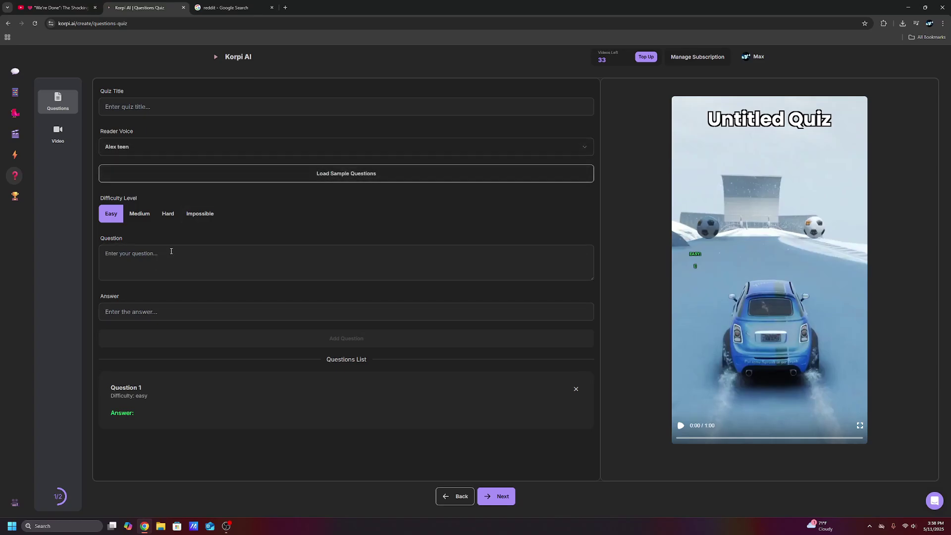
pyautogui.click(20, 196)
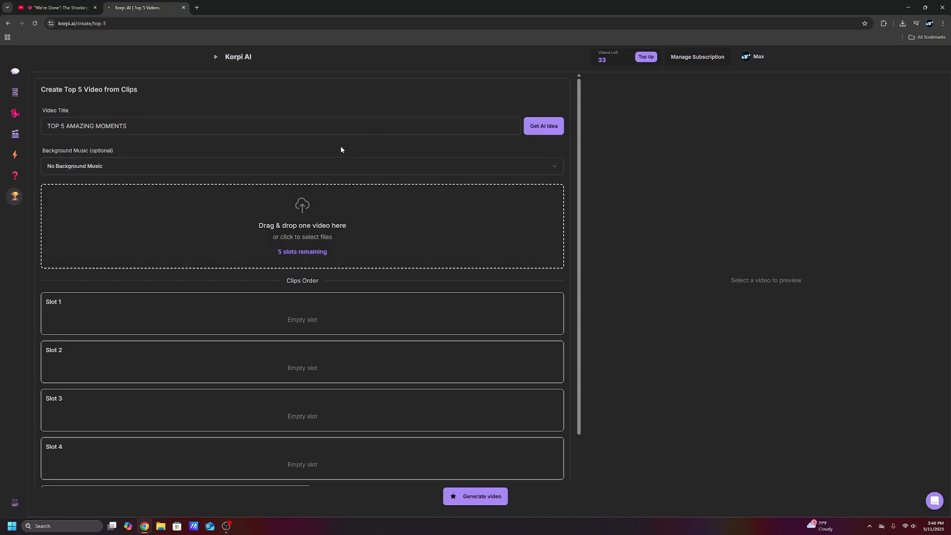
# Apply the AI-suggested title 'Top 5 Craziest Animal Escapes' and browse the background music list without choosing.
pyautogui.click(535, 132)
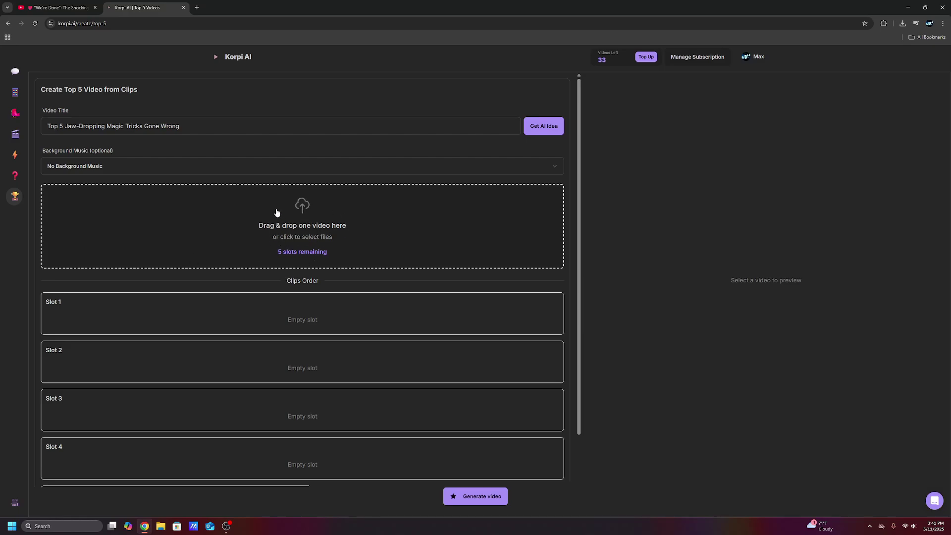
pyautogui.click(318, 168)
pyautogui.scroll(-5, 213, 248)
pyautogui.scroll(4, 208, 238)
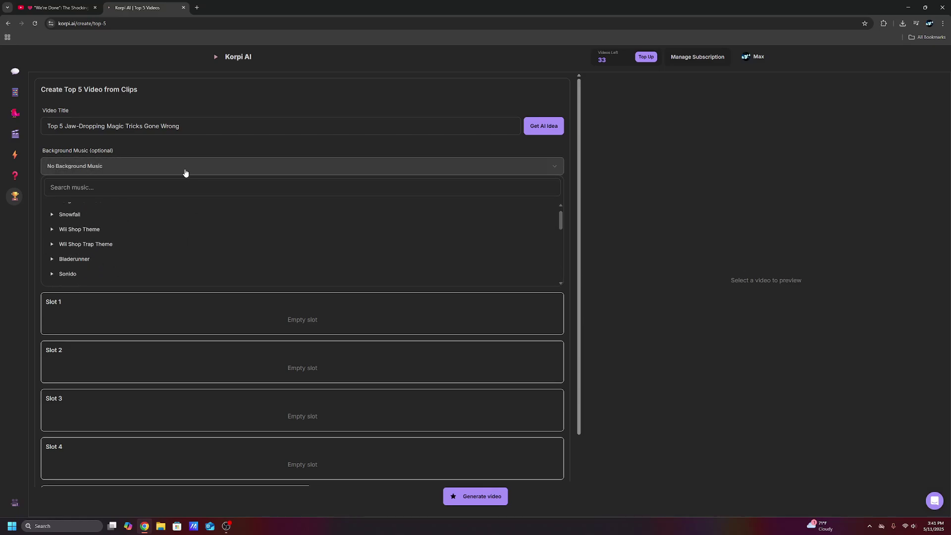
pyautogui.click(409, 165)
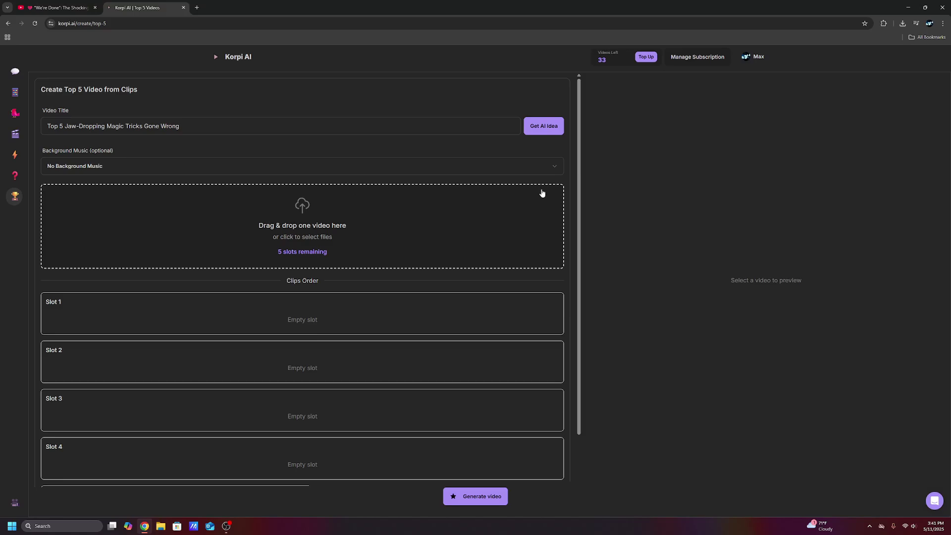
pyautogui.click(381, 163)
pyautogui.click(329, 165)
pyautogui.click(336, 171)
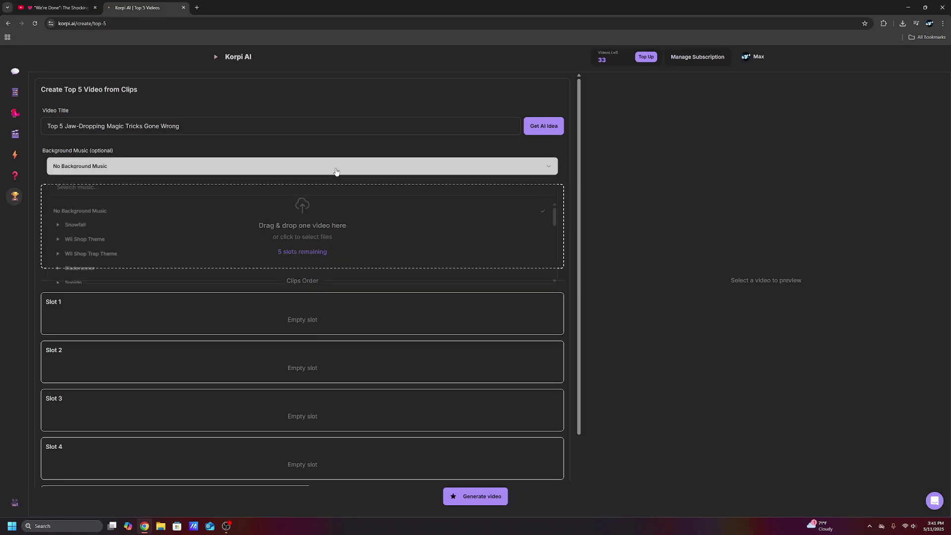
pyautogui.scroll(-1, 336, 172)
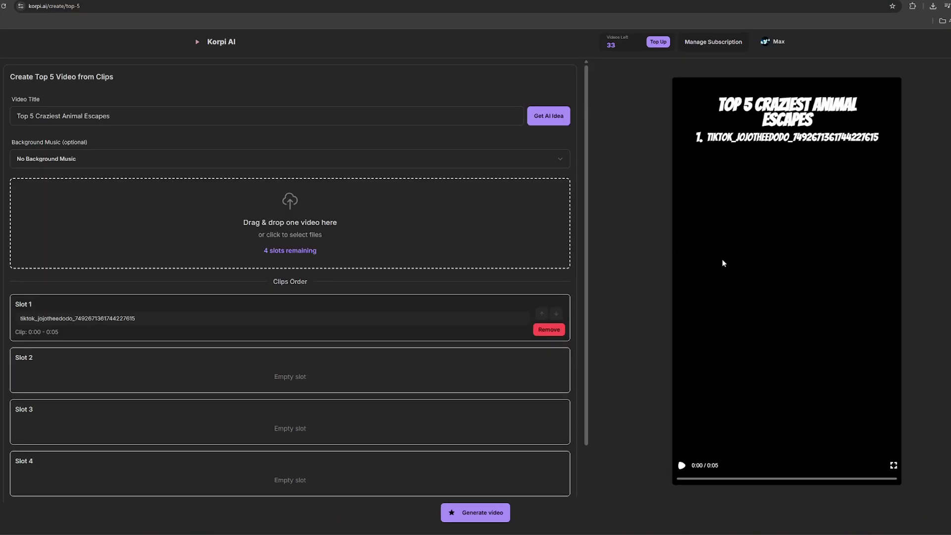
# Play the Top 5 preview and rename Slot 1's clip title to 'asdasd'.
pyautogui.click(758, 314)
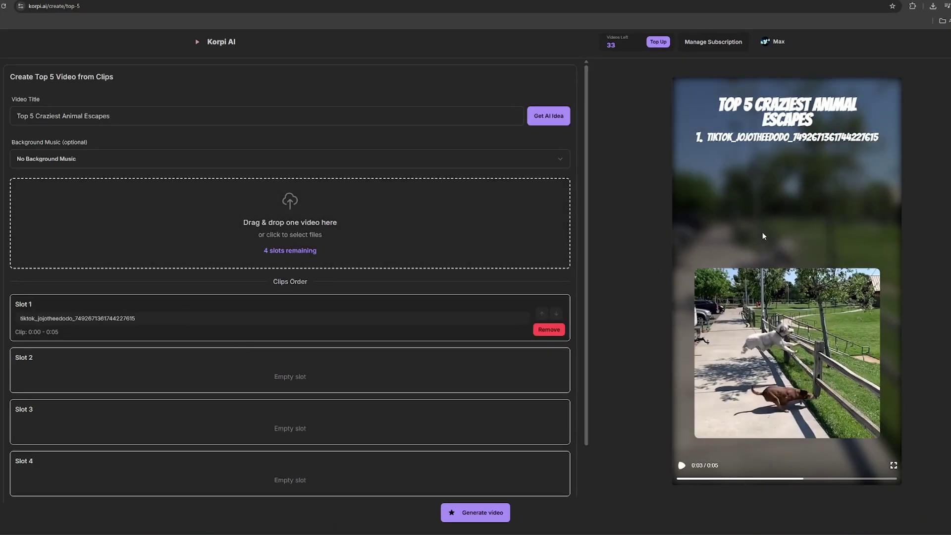
pyautogui.tripleClick(237, 318)
pyautogui.write('asdas')
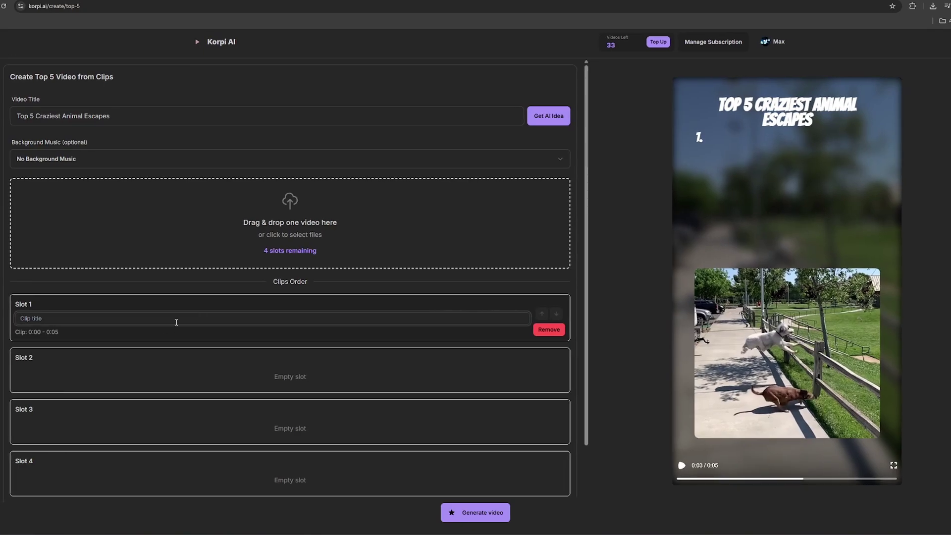
pyautogui.write('d')
pyautogui.click(227, 45)
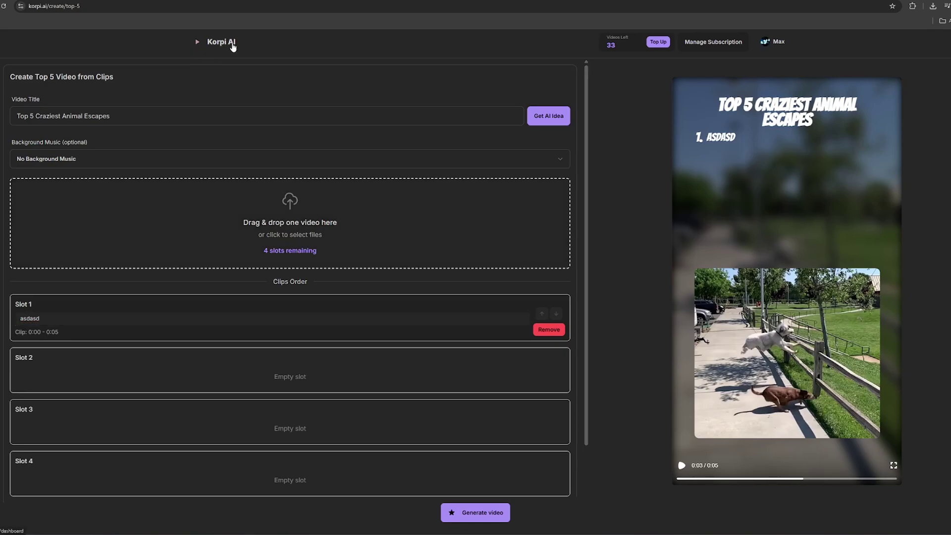